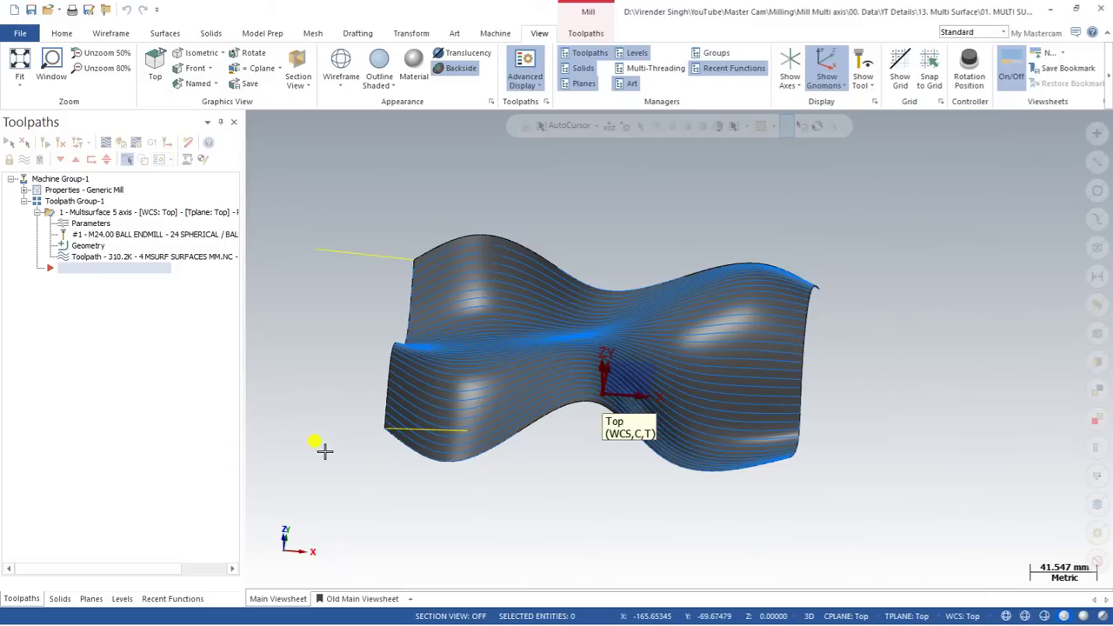
Examine the available multiaxis toolpath types and inspect the existing multisurface toolpath on the wavy surface from several angles
click(585, 33)
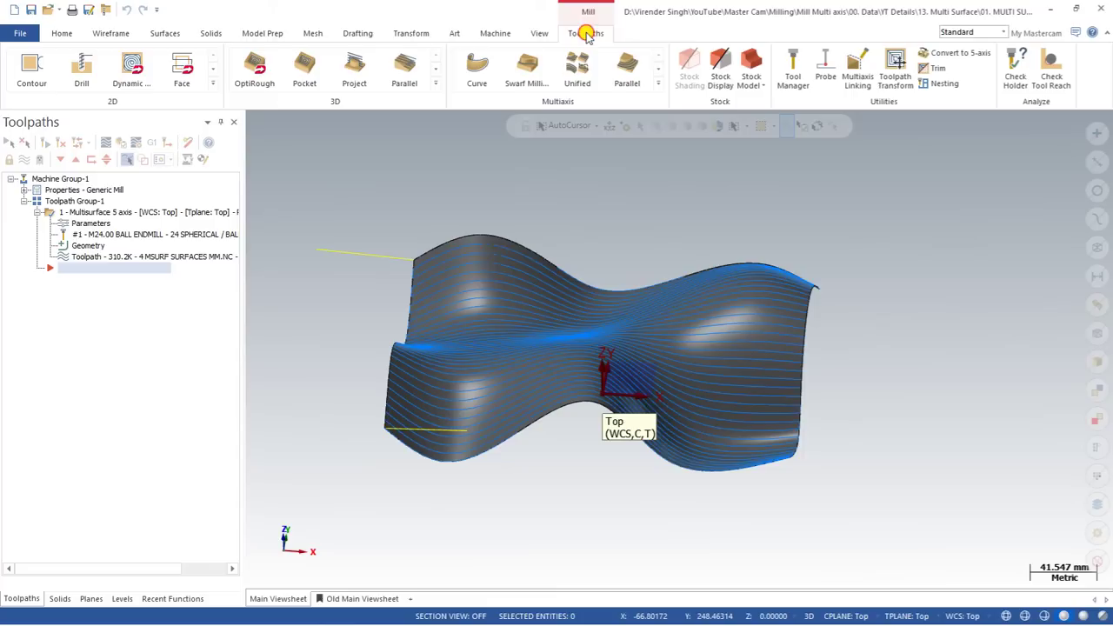
click(658, 84)
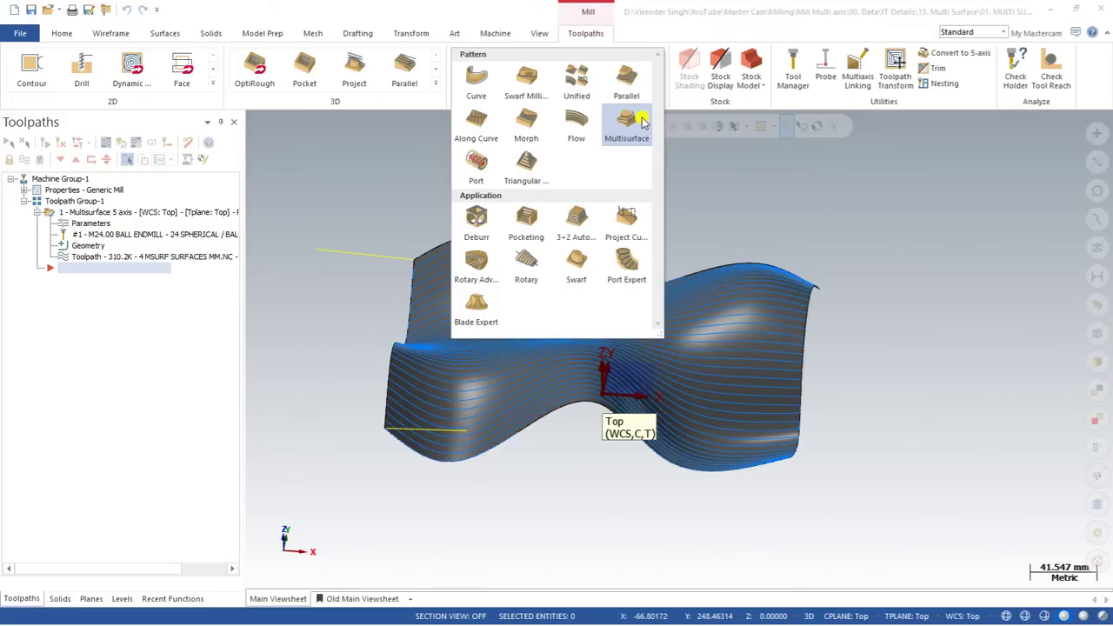
middle_drag(795, 241, 578, 254)
right_click(578, 254)
click(607, 296)
middle_drag(608, 295, 508, 278)
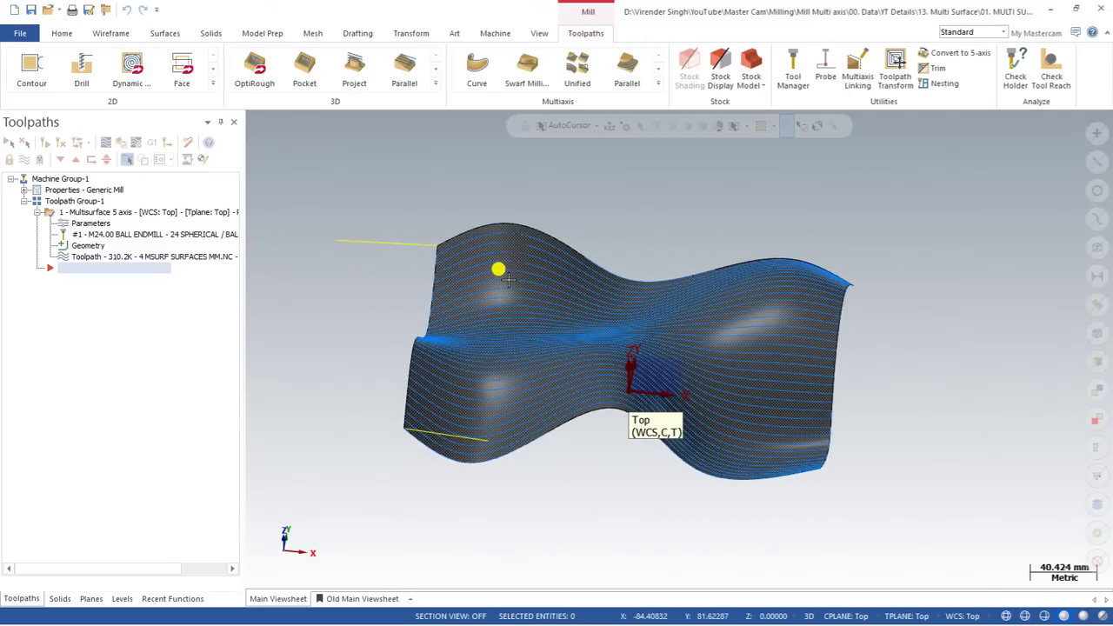
middle_drag(509, 278, 362, 226)
scroll(526, 265, up, 2)
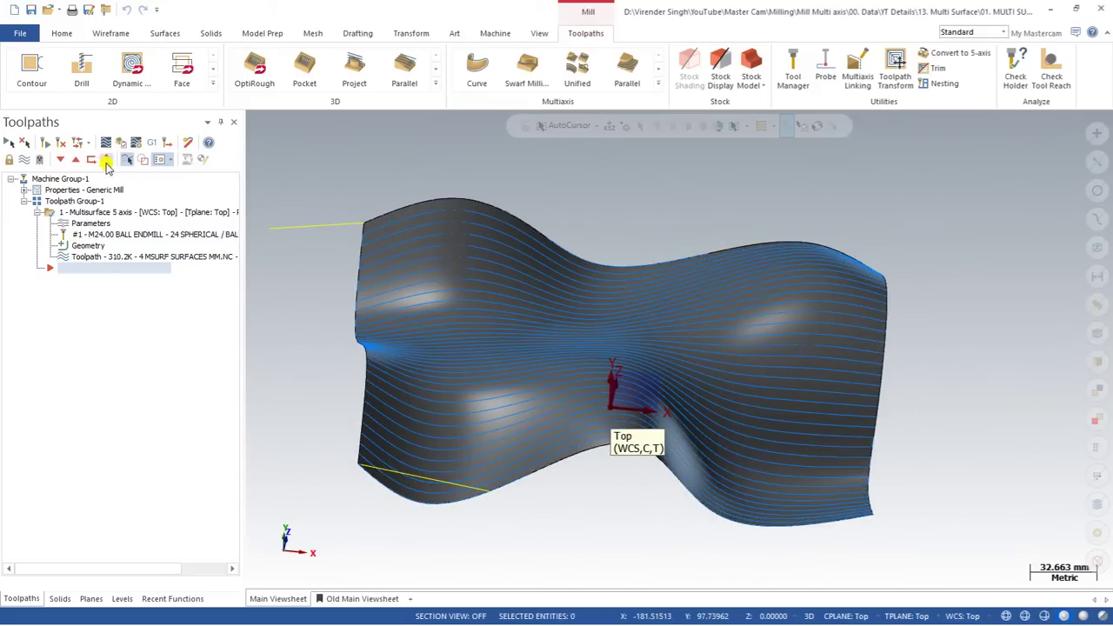
Backplot the existing Multisurface 5 axis toolpath at adjusted playback speeds and review the passes, finishing in the Top (WCS) view
click(105, 142)
click(255, 121)
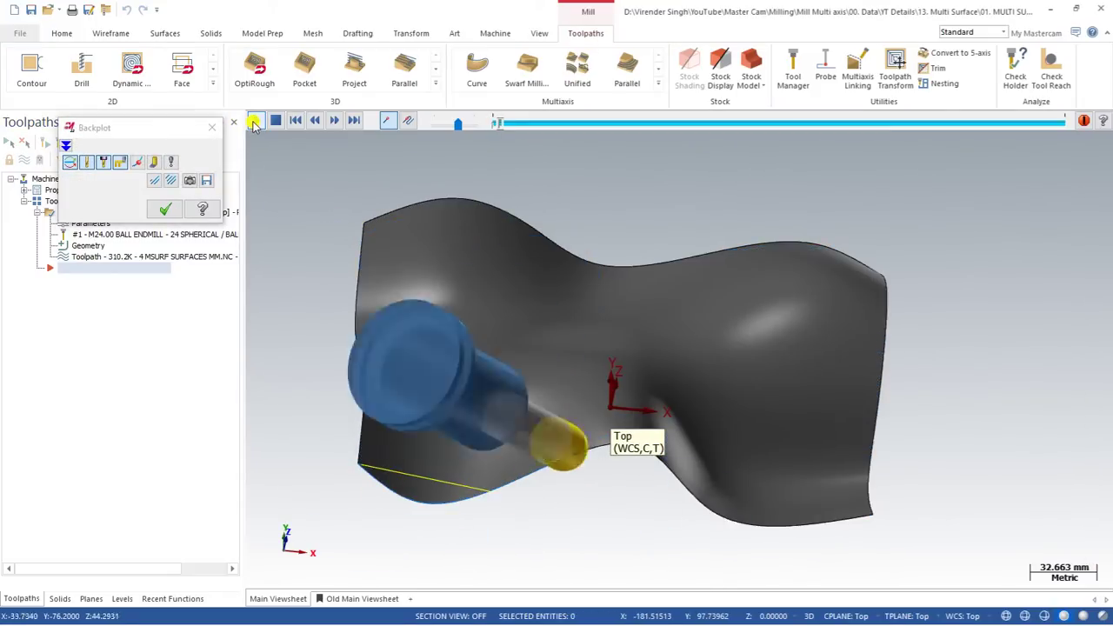
drag(458, 124, 443, 126)
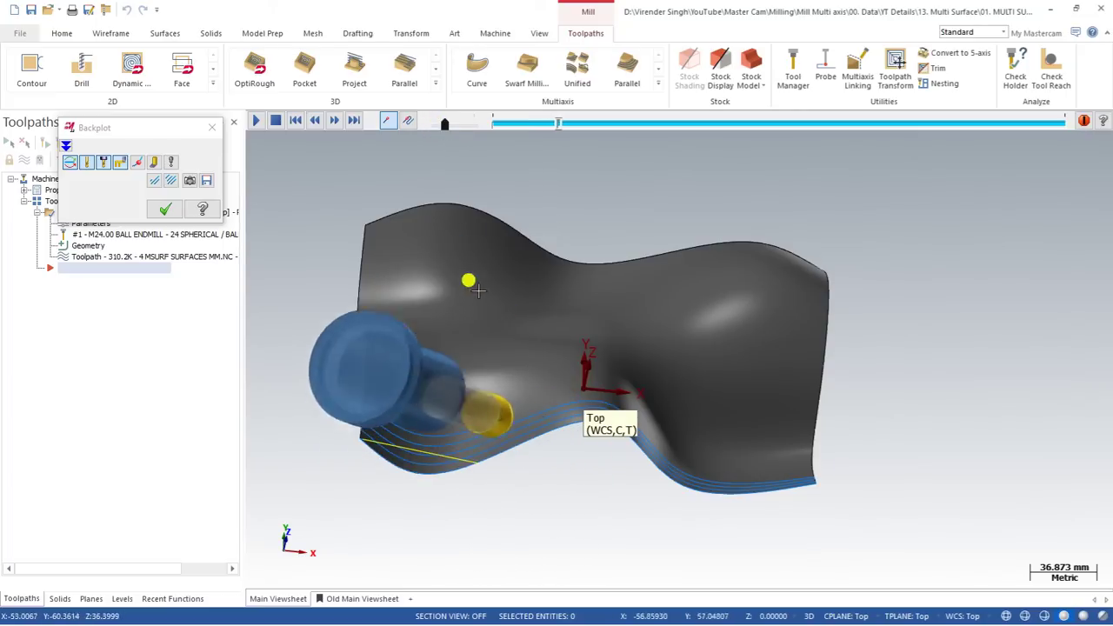
drag(447, 126, 456, 128)
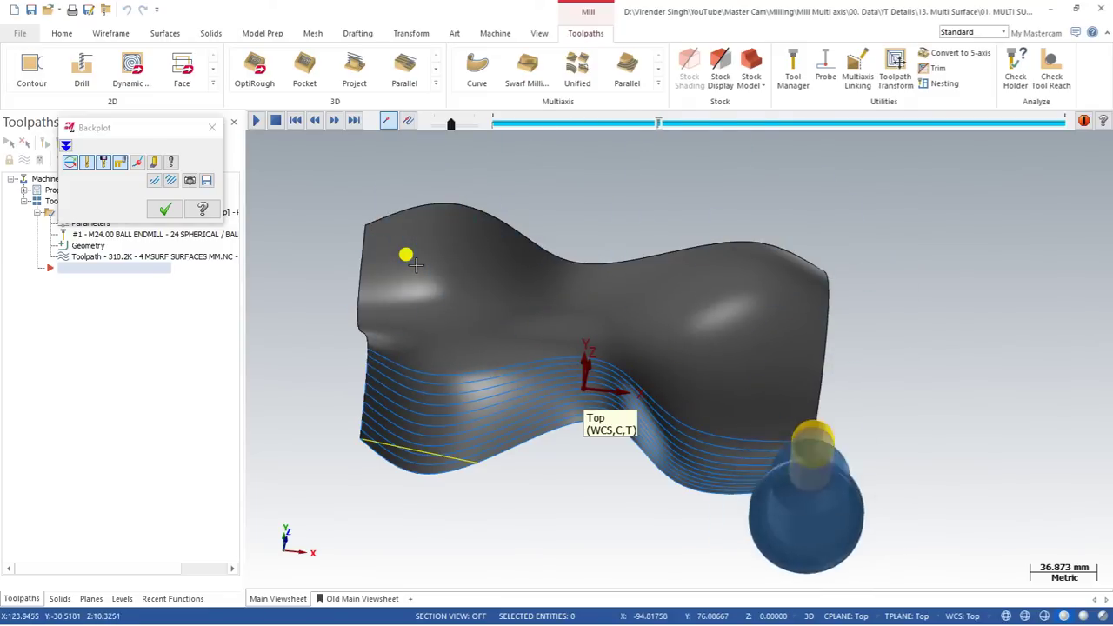
middle_drag(533, 351, 498, 346)
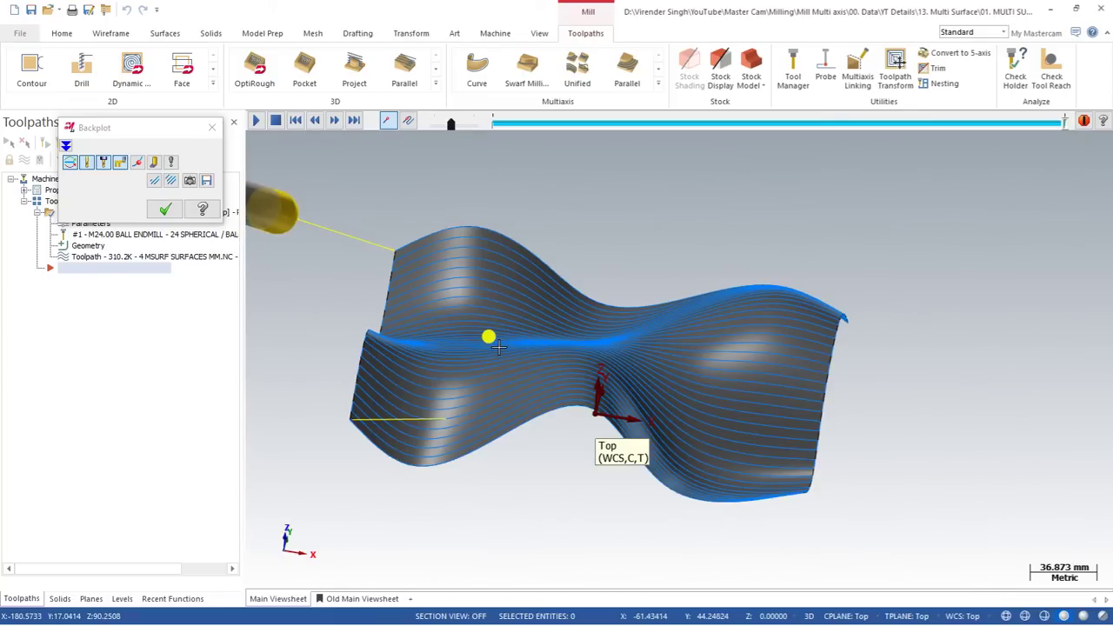
right_click(510, 170)
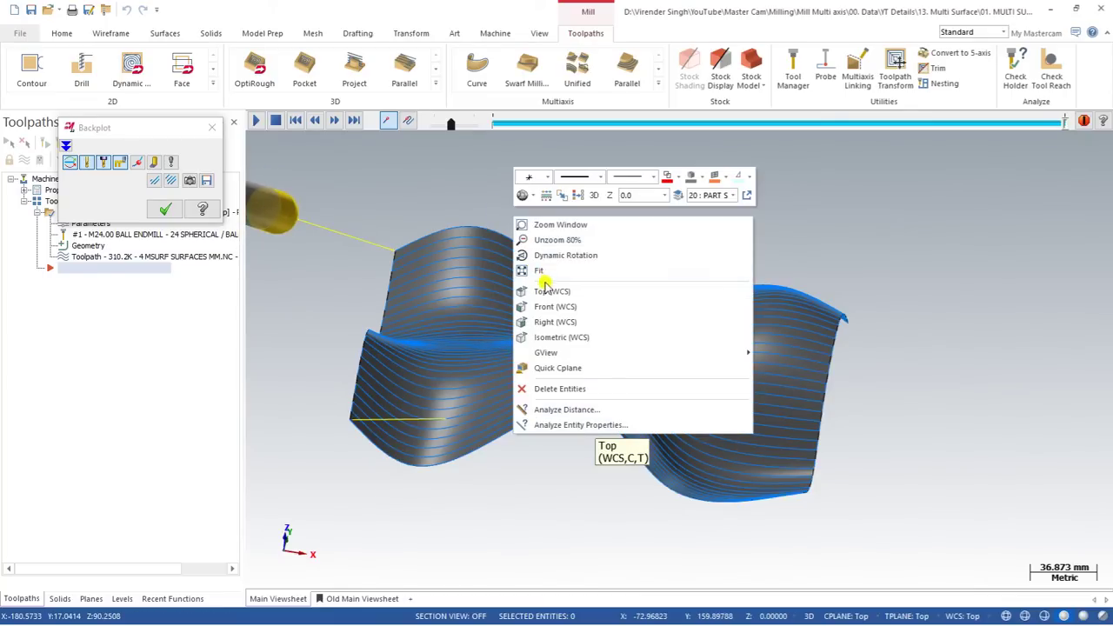
click(543, 287)
key(Escape)
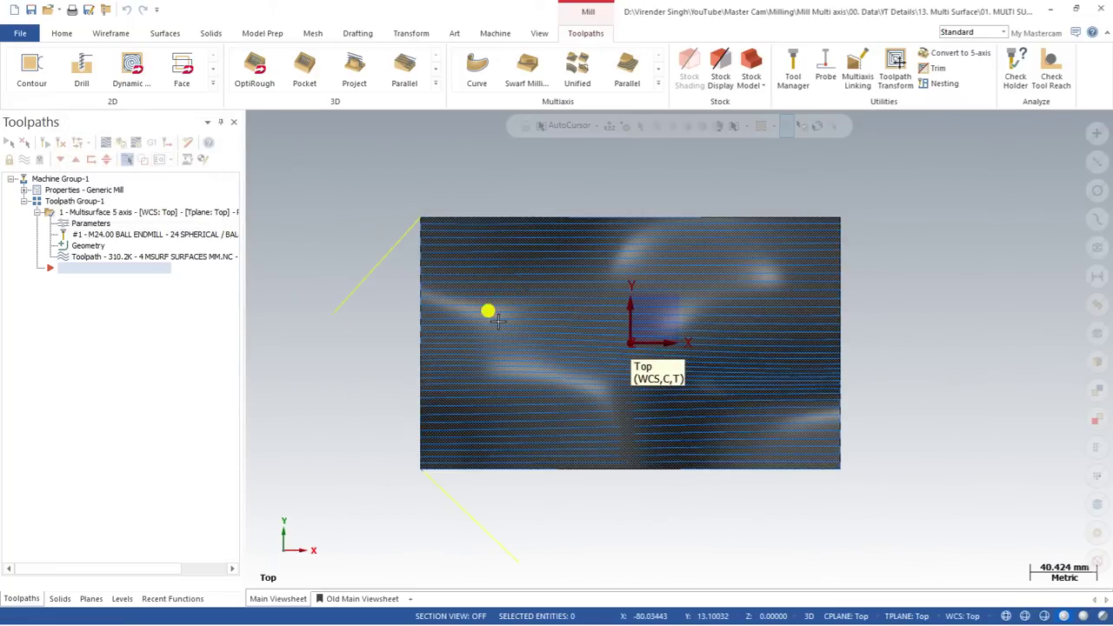
Delete the existing Multisurface 5 axis operation from Toolpath Group-1
mouse_move(496, 320)
middle_down()
mouse_move(510, 265)
mouse_move(537, 268)
mouse_move(540, 246)
mouse_move(561, 243)
mouse_move(543, 253)
mouse_move(564, 256)
mouse_move(421, 281)
mouse_move(461, 287)
mouse_move(439, 289)
middle_up()
right_click(87, 212)
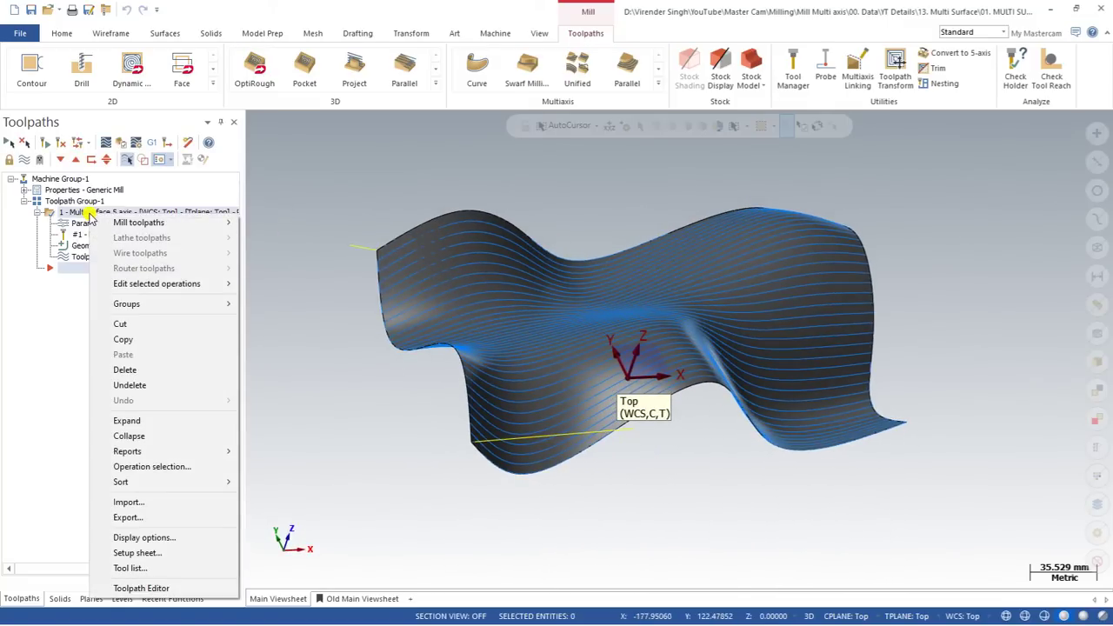
click(124, 370)
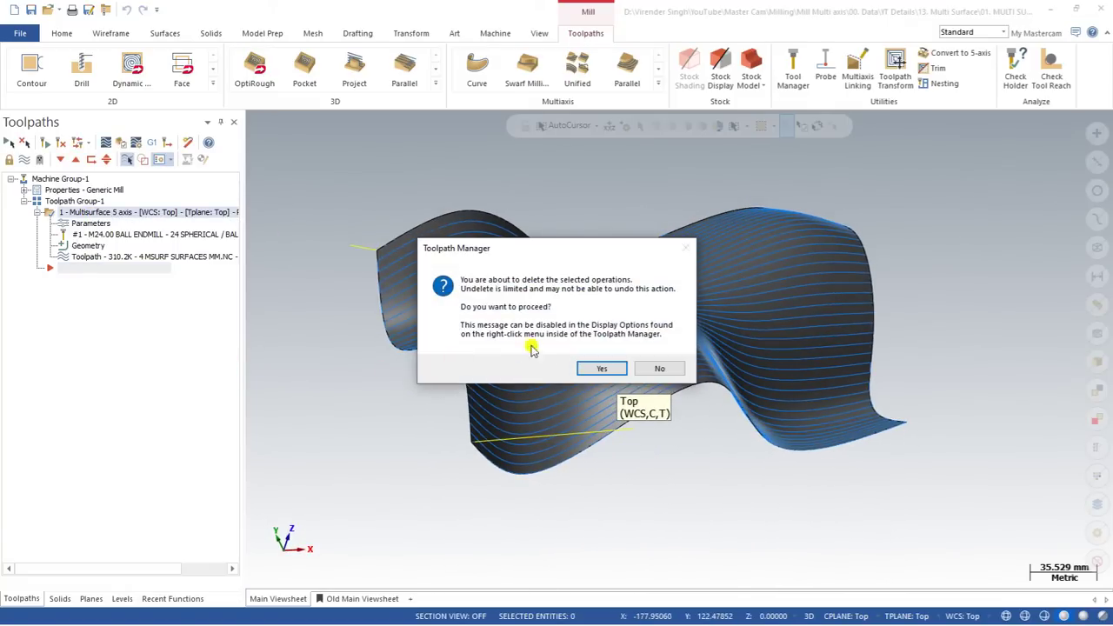
click(598, 368)
Create a new Multisurface multiaxis toolpath using tool 1, the 24 mm spherical/ball-nosed endmill
middle_drag(447, 310, 516, 253)
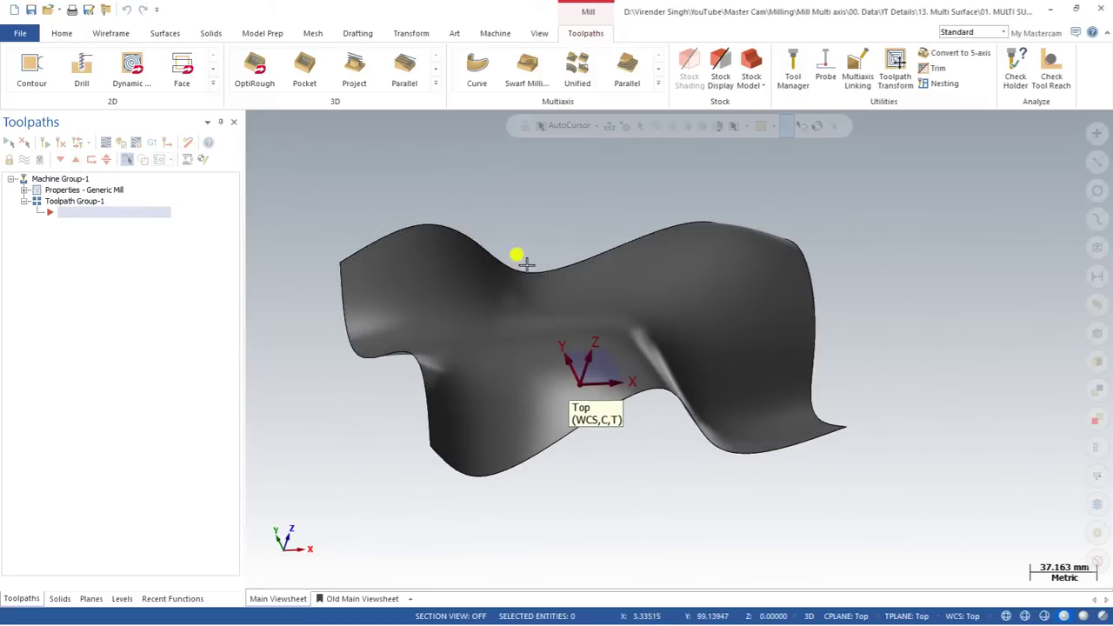
click(658, 83)
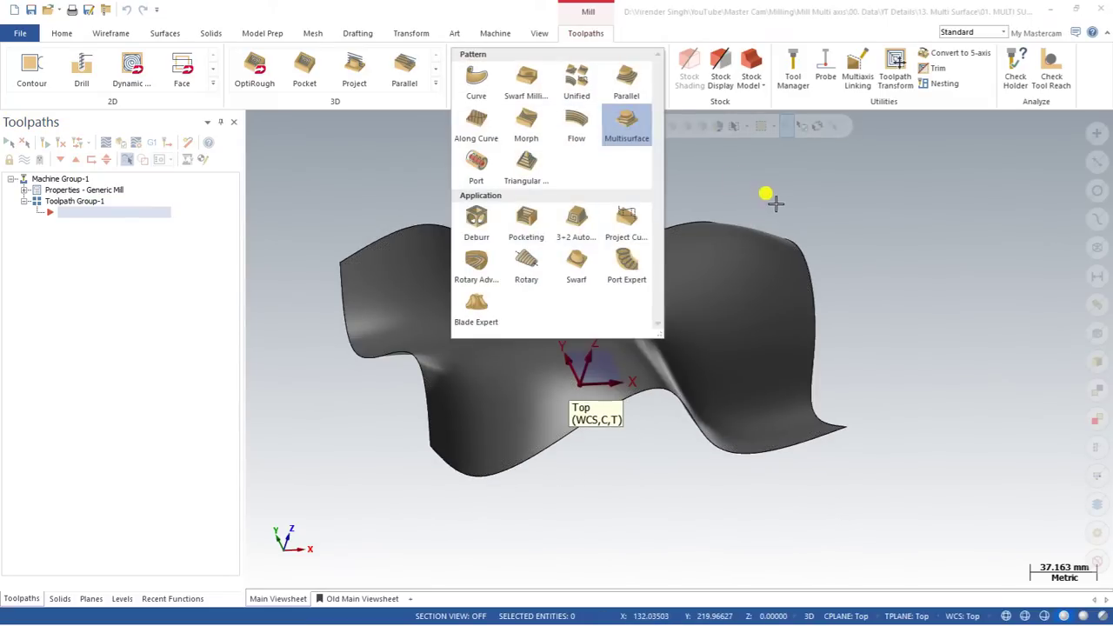
click(714, 164)
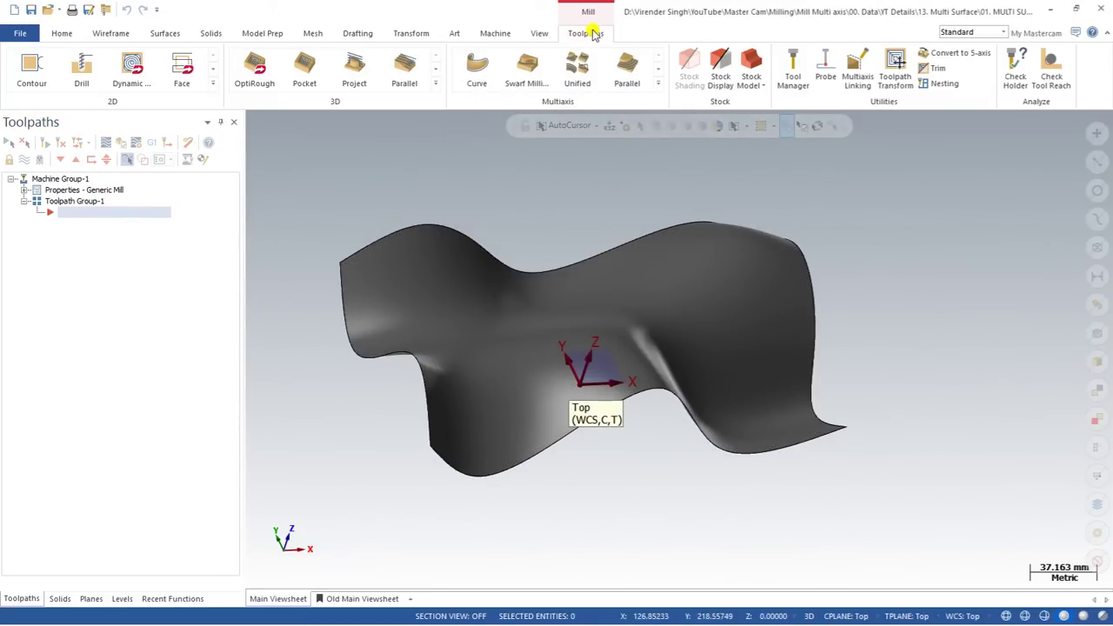
click(658, 83)
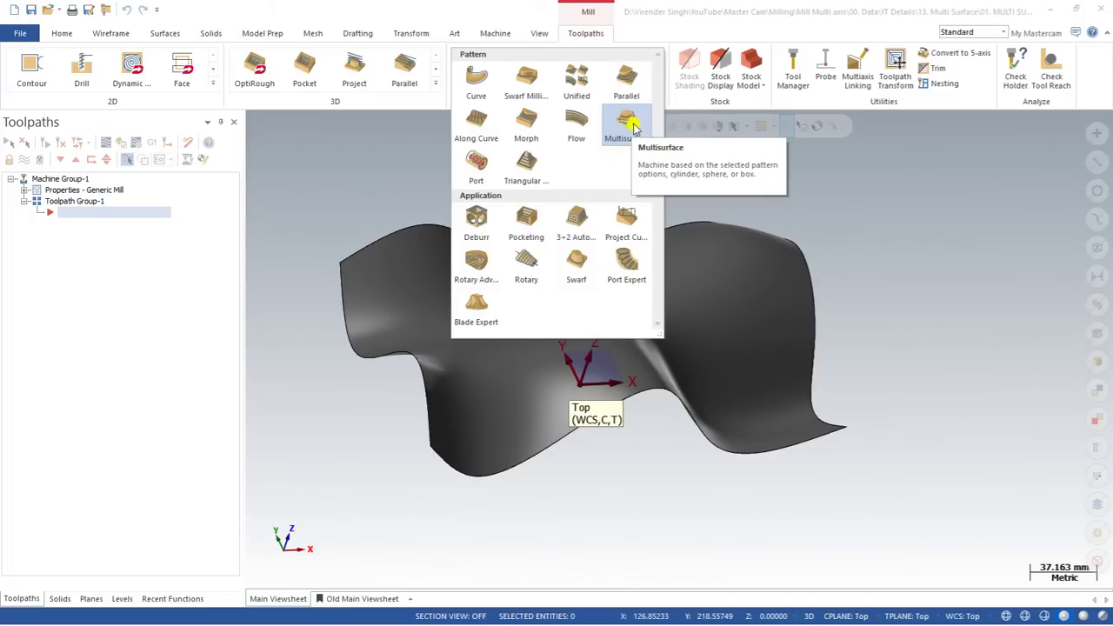
click(627, 127)
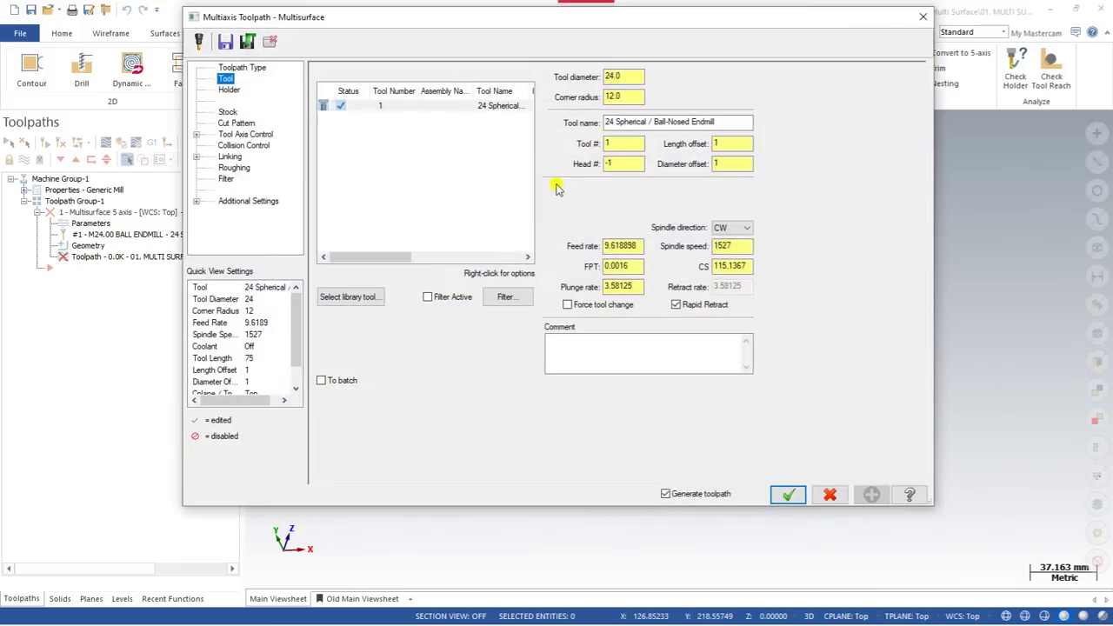
click(476, 108)
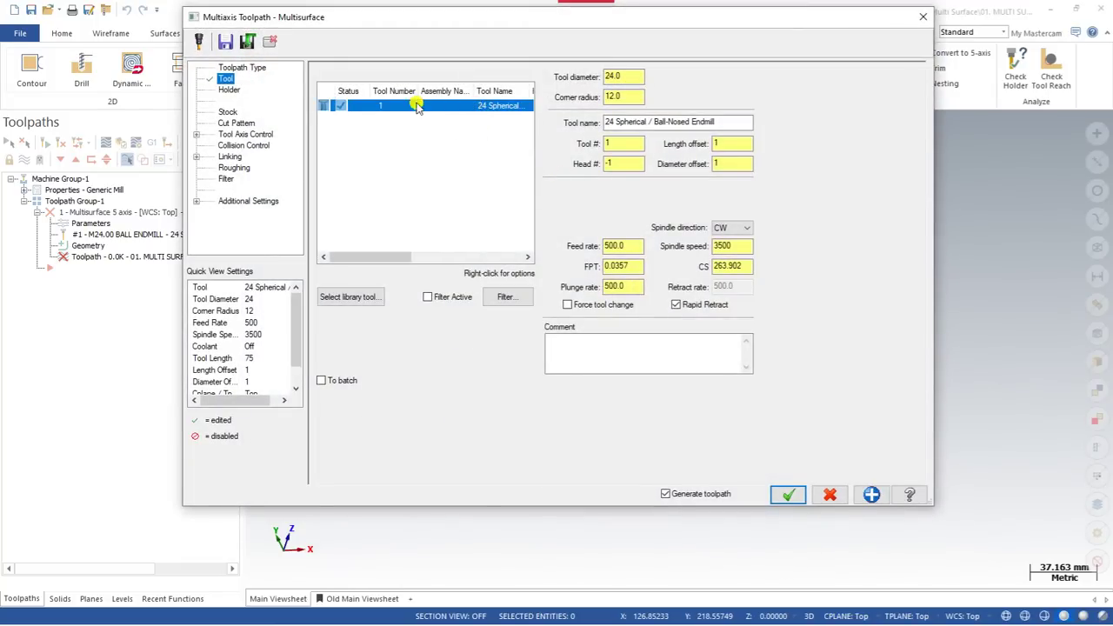
Set the cut pattern to Surfaces and select the wavy surface as the pattern geometry
click(228, 123)
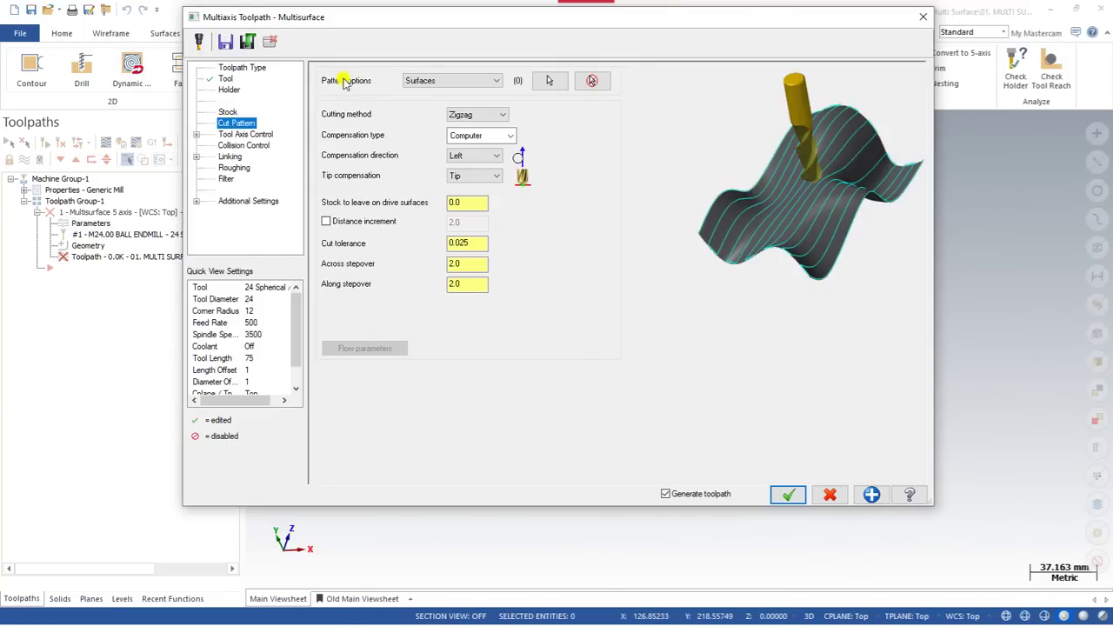
click(497, 82)
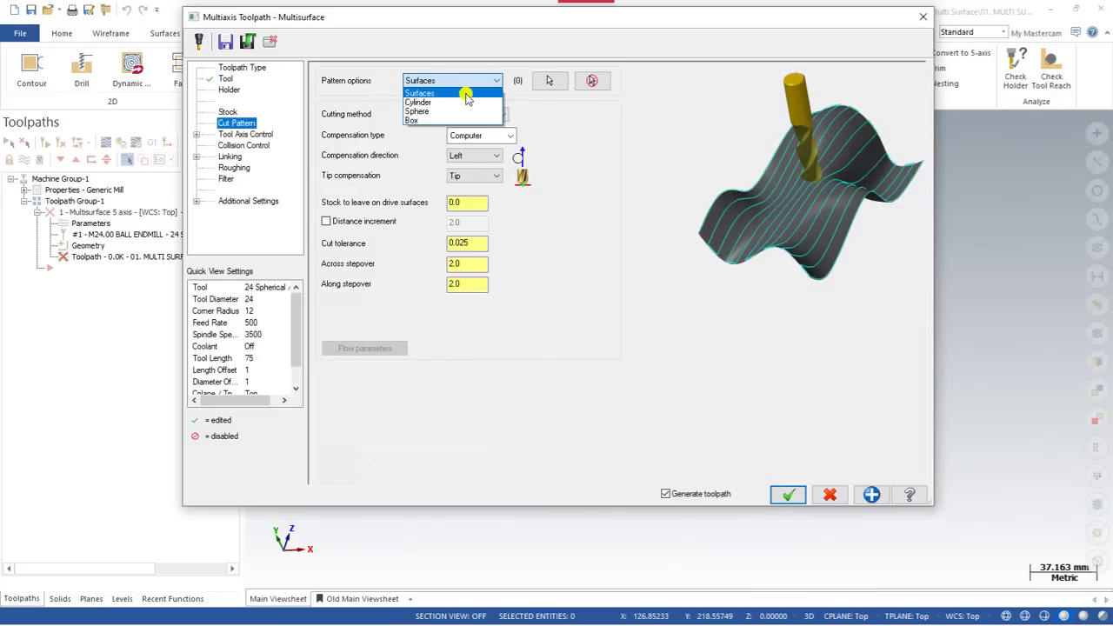
click(475, 97)
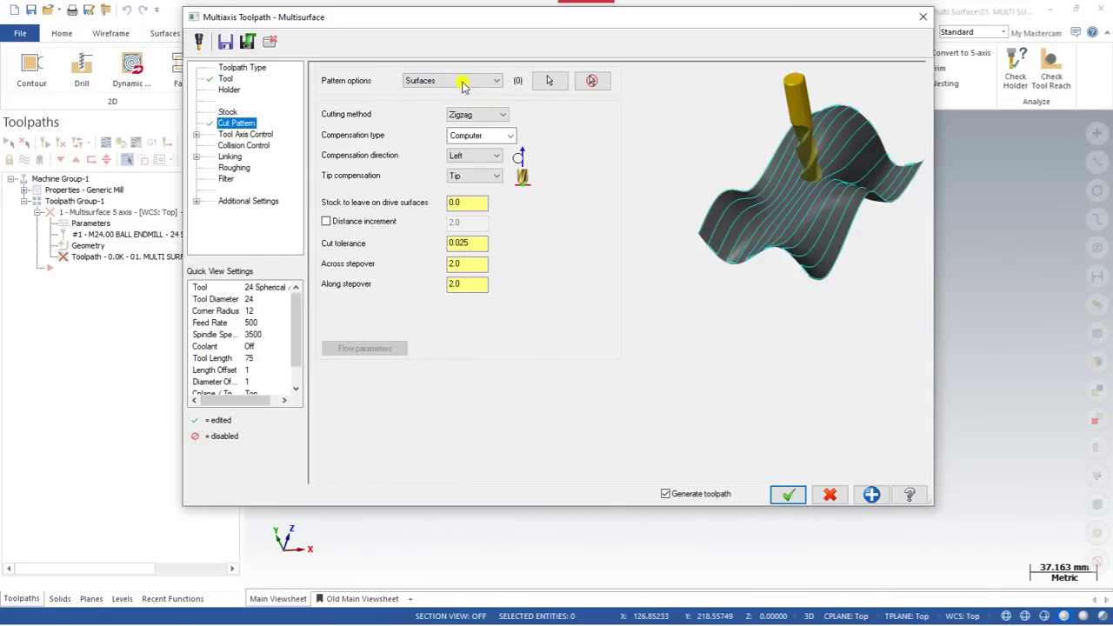
click(539, 85)
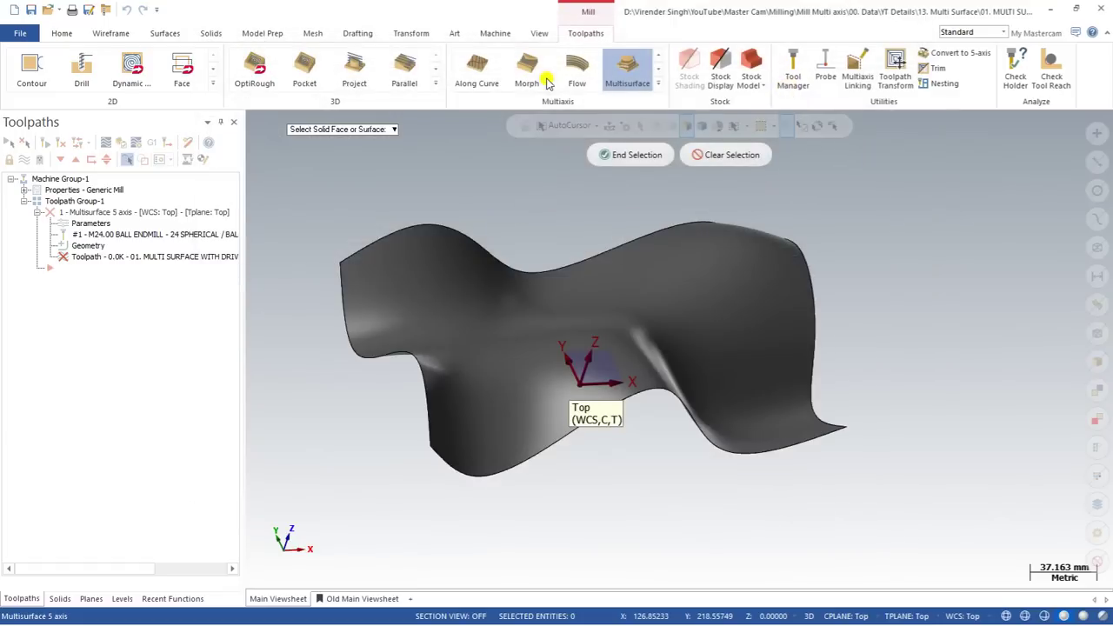
click(452, 269)
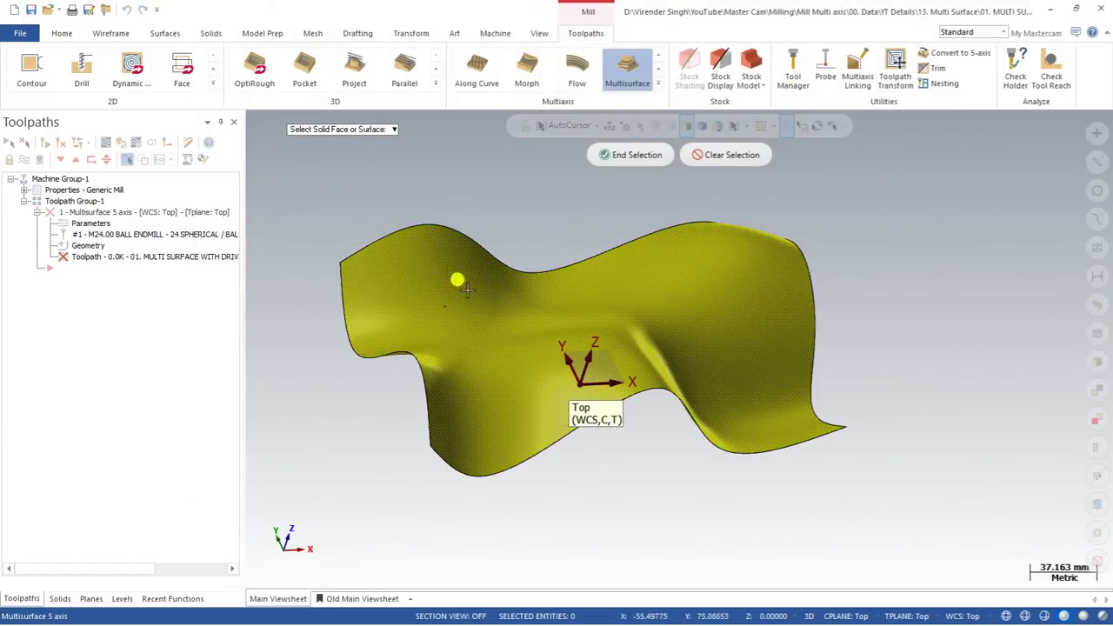
click(610, 156)
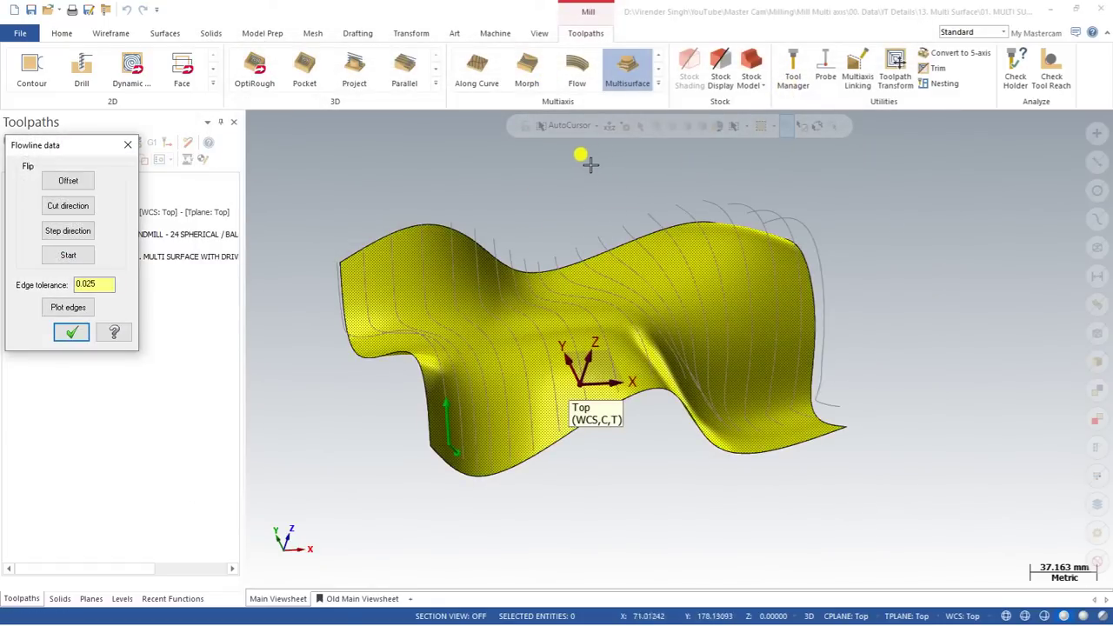
Try flipping the flowline offset to the opposite side of the surface, and flip it back
middle_drag(551, 183, 484, 180)
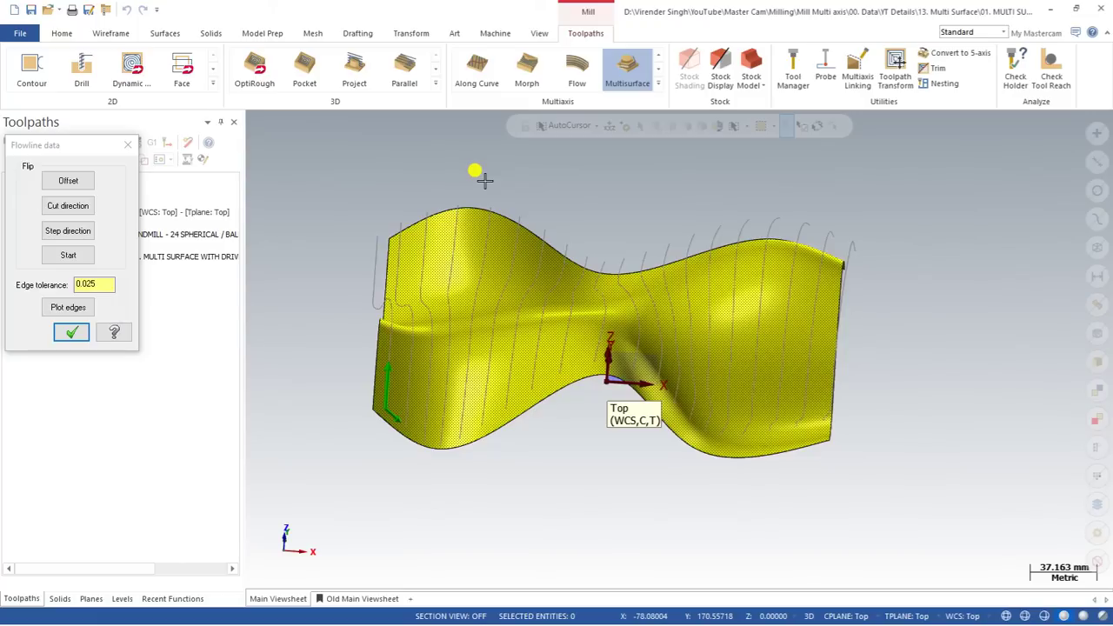
right_click(323, 228)
click(357, 307)
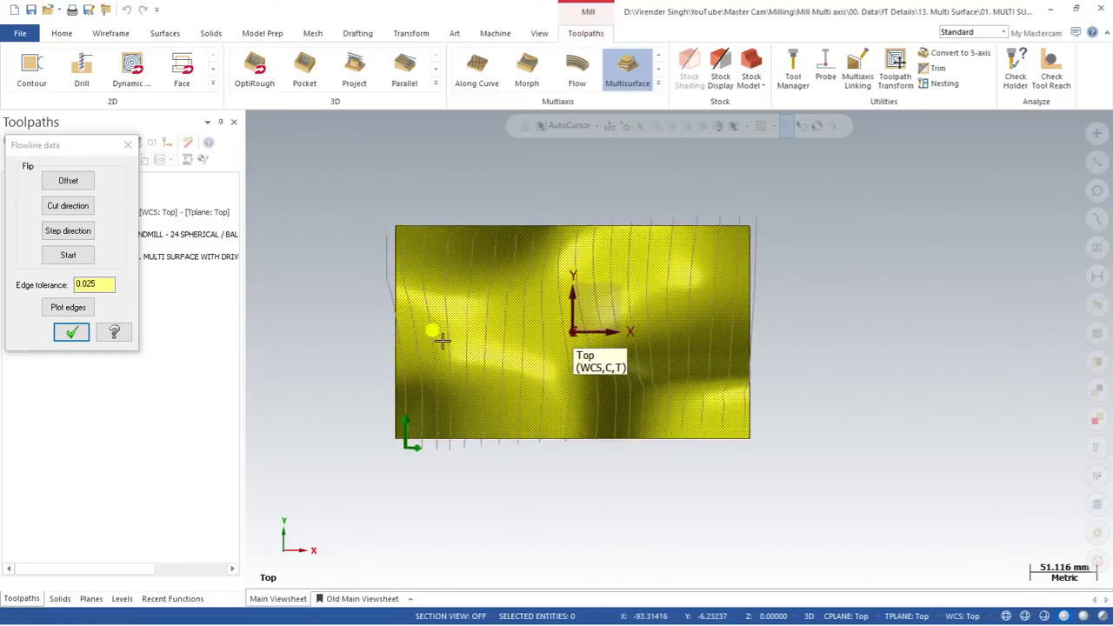
mouse_move(438, 293)
middle_down()
mouse_move(459, 264)
mouse_move(405, 293)
mouse_move(437, 275)
mouse_move(437, 303)
middle_up()
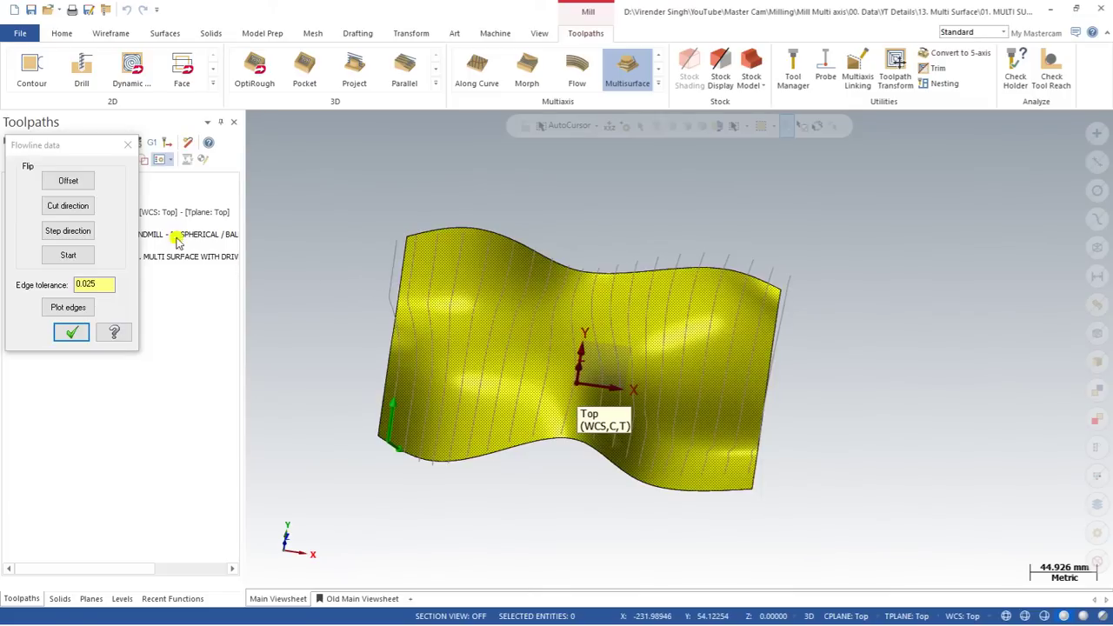
click(64, 183)
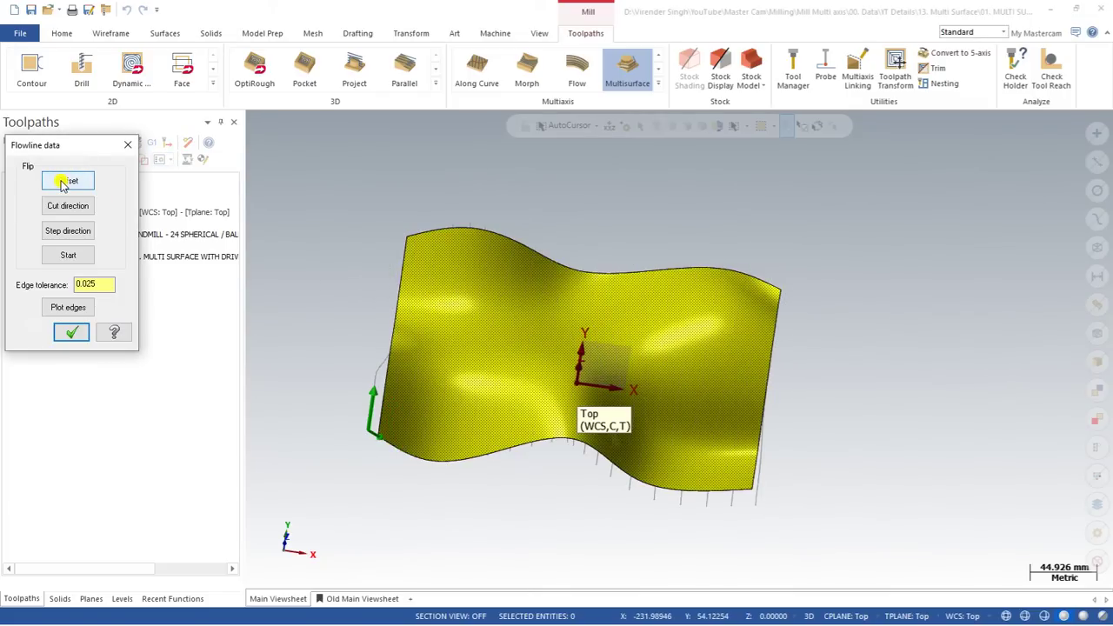
click(63, 183)
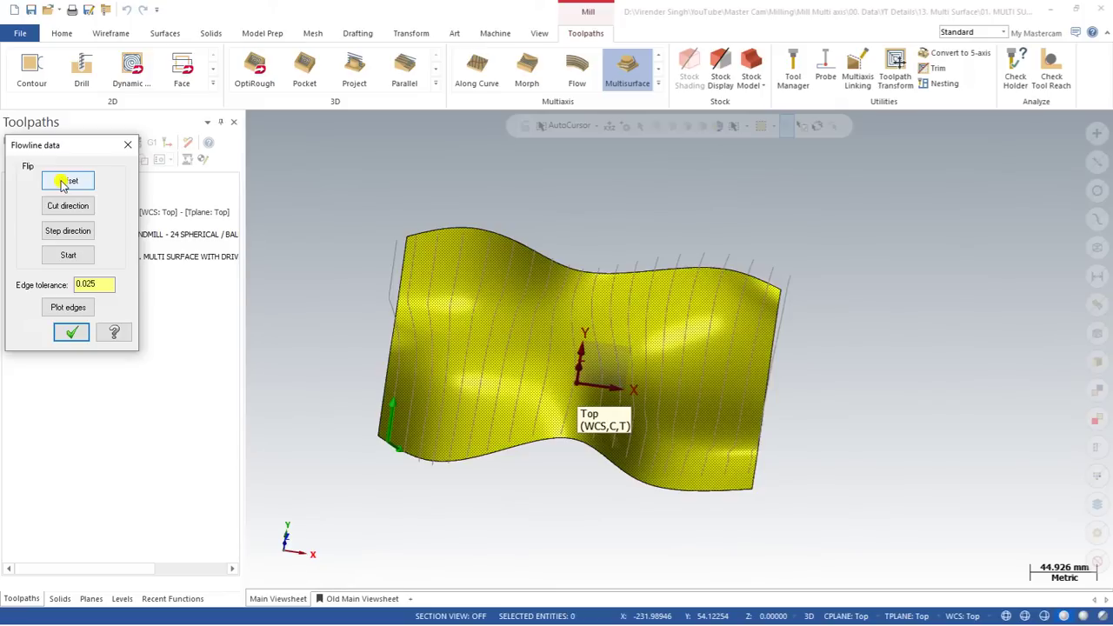
Flip the flowline cut direction so the passes run lengthwise along the wavy surface
click(64, 209)
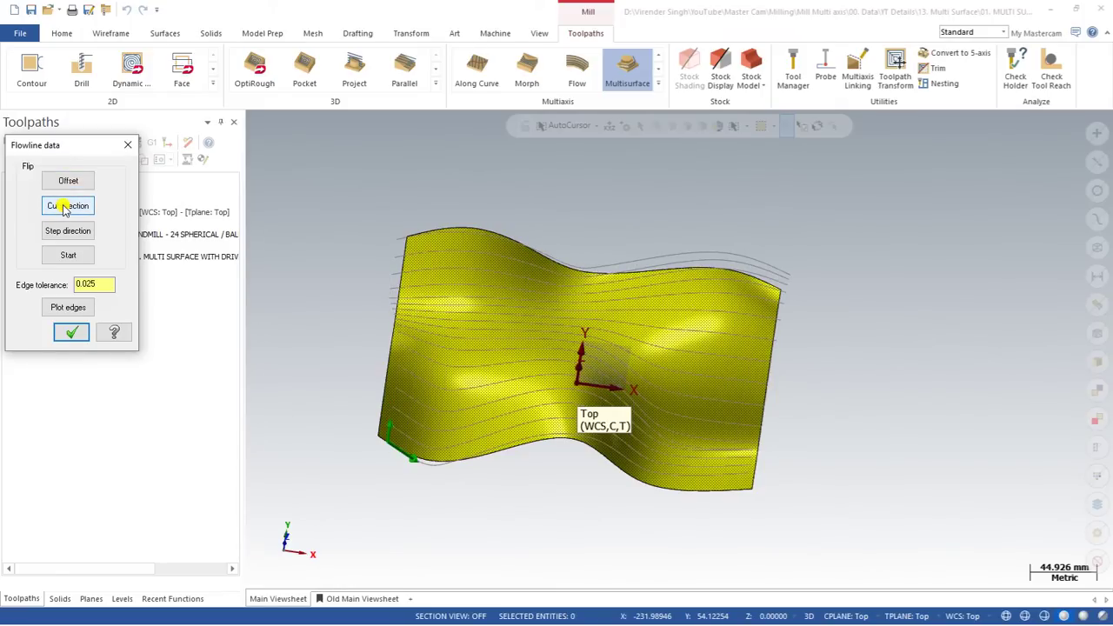
click(63, 210)
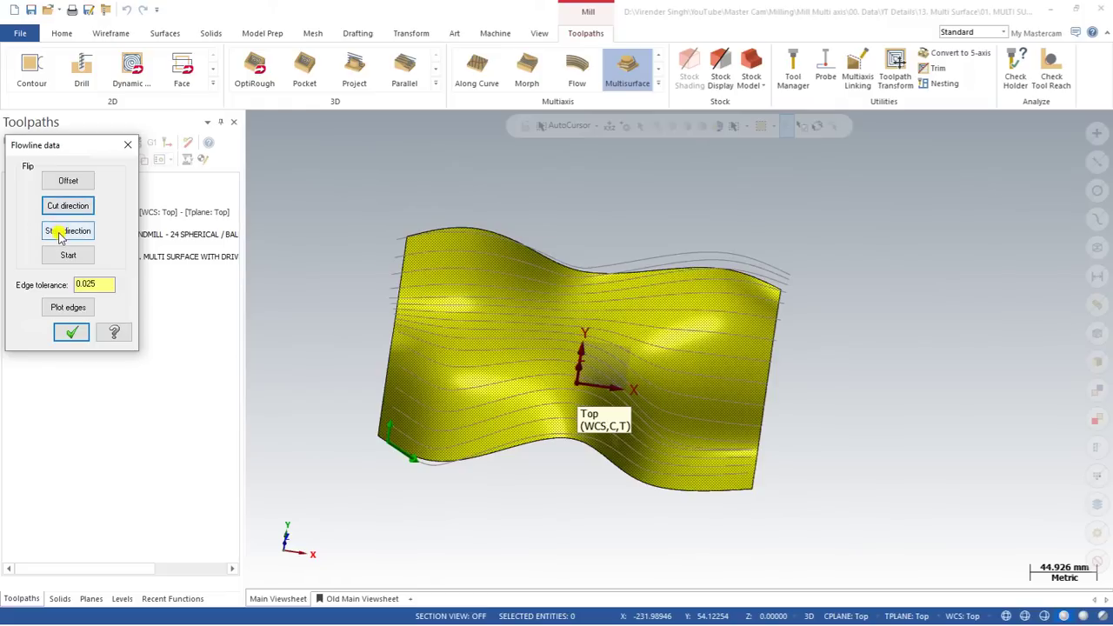
Try flipping the flowline step direction and the start point, and return both to their original side
click(58, 233)
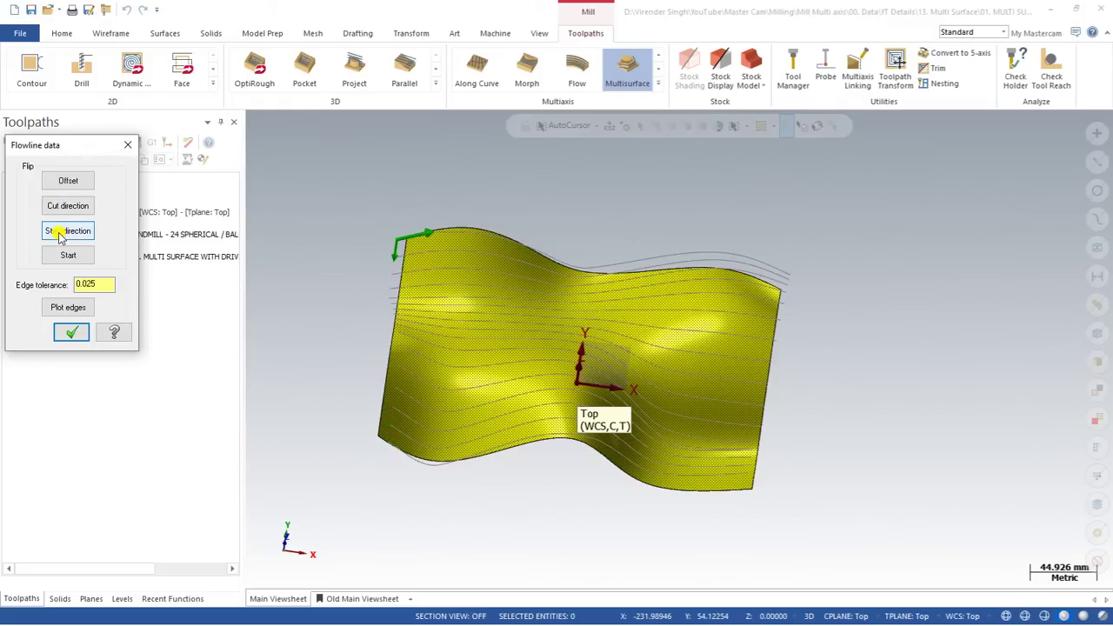
click(59, 236)
click(64, 254)
click(65, 255)
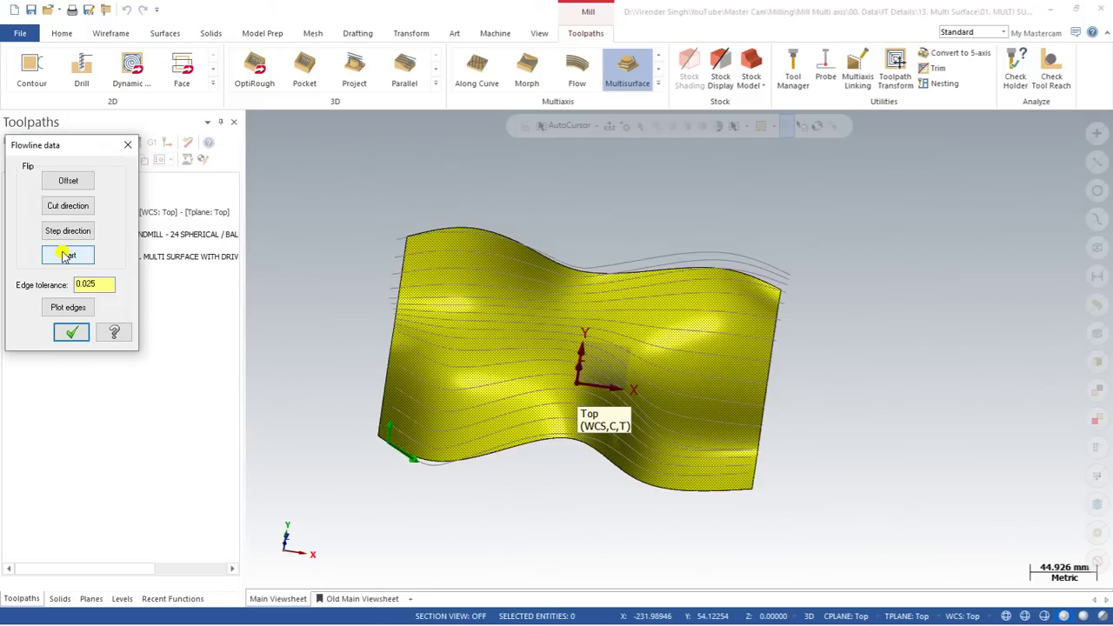
click(64, 255)
click(64, 255)
Accept the flowline directions for the wavy surface, and check them once more in the flow parameters
click(69, 336)
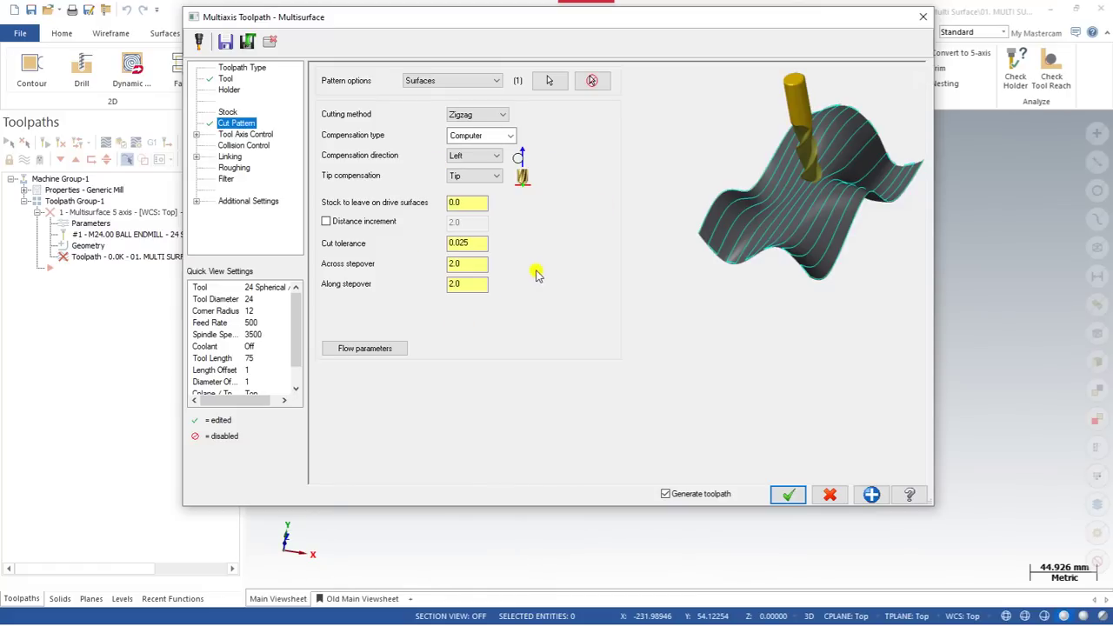
click(369, 351)
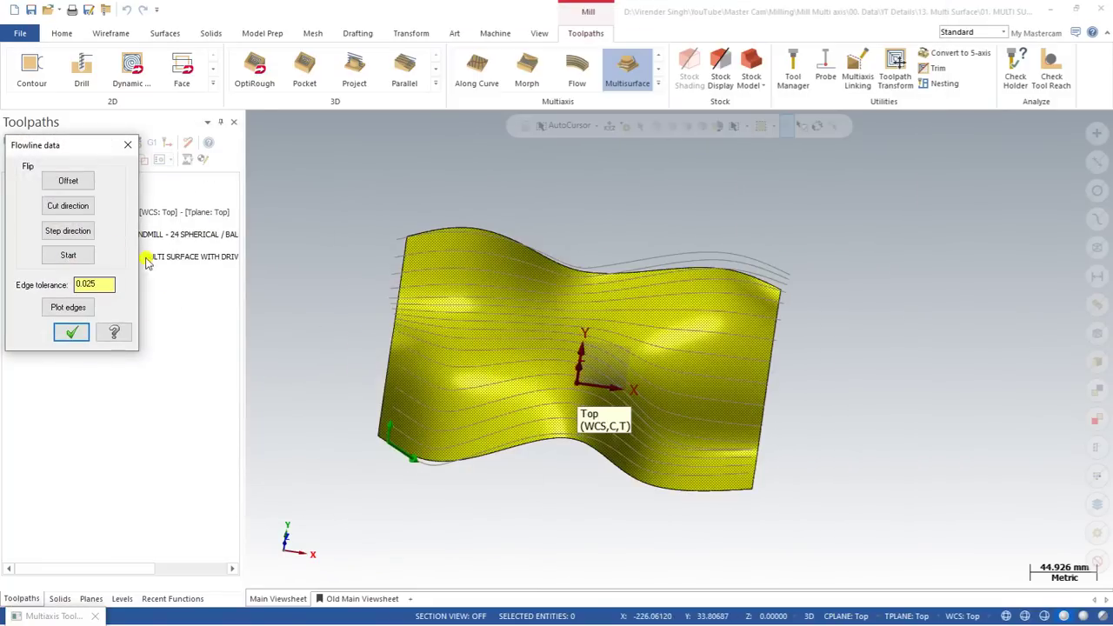
click(72, 334)
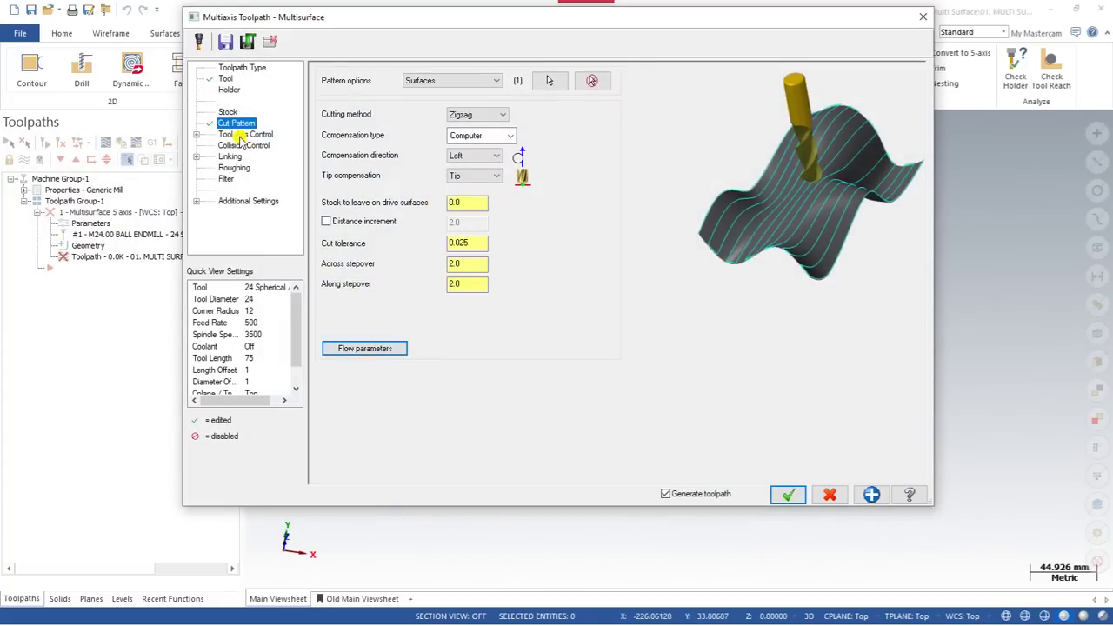
Set the tool axis control to Pattern surface with X axis as the backplot rotary axis, and generate the toolpath
click(234, 135)
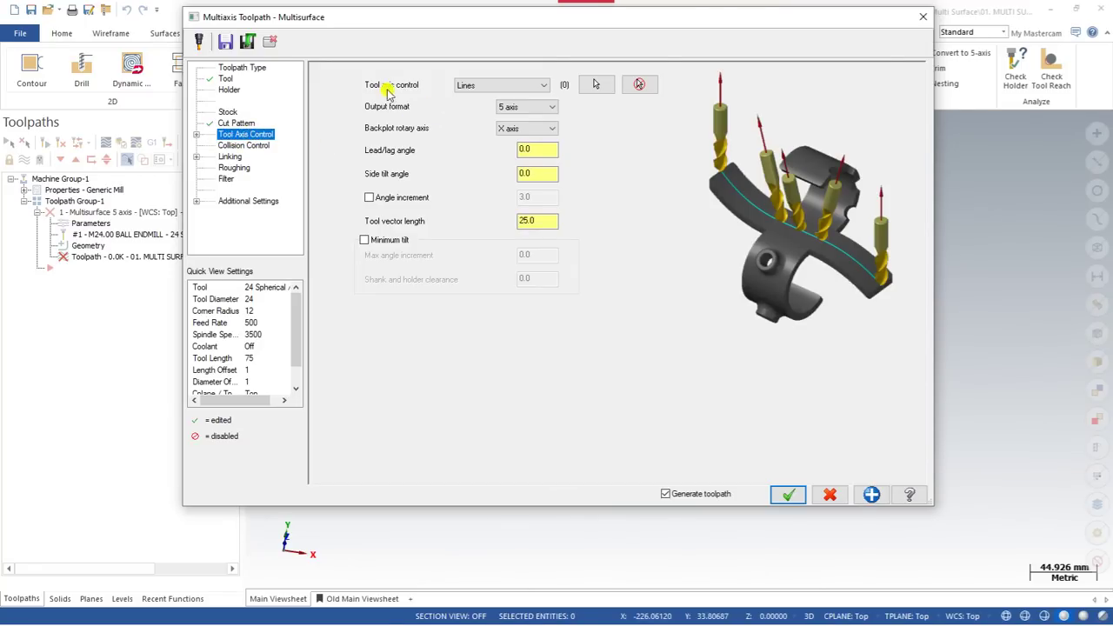
click(461, 84)
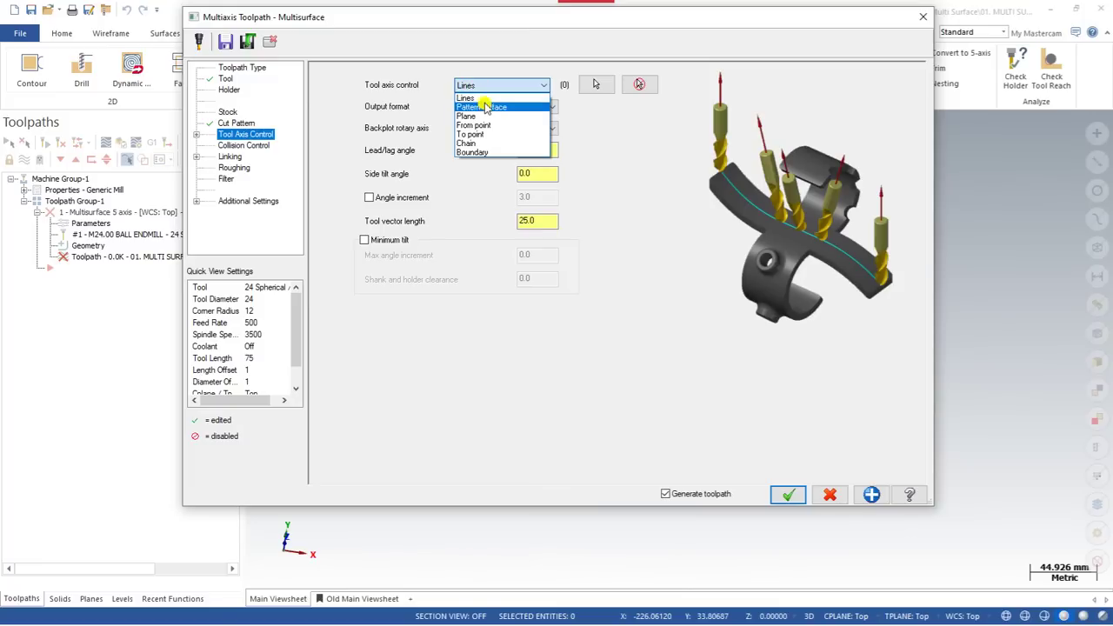
click(487, 105)
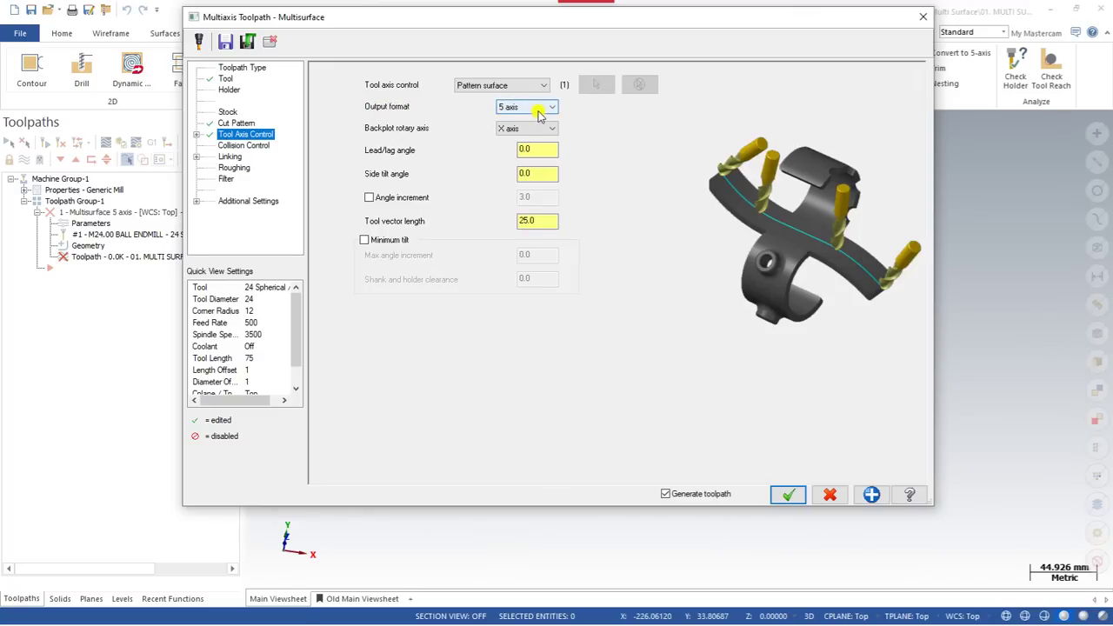
click(517, 131)
click(522, 130)
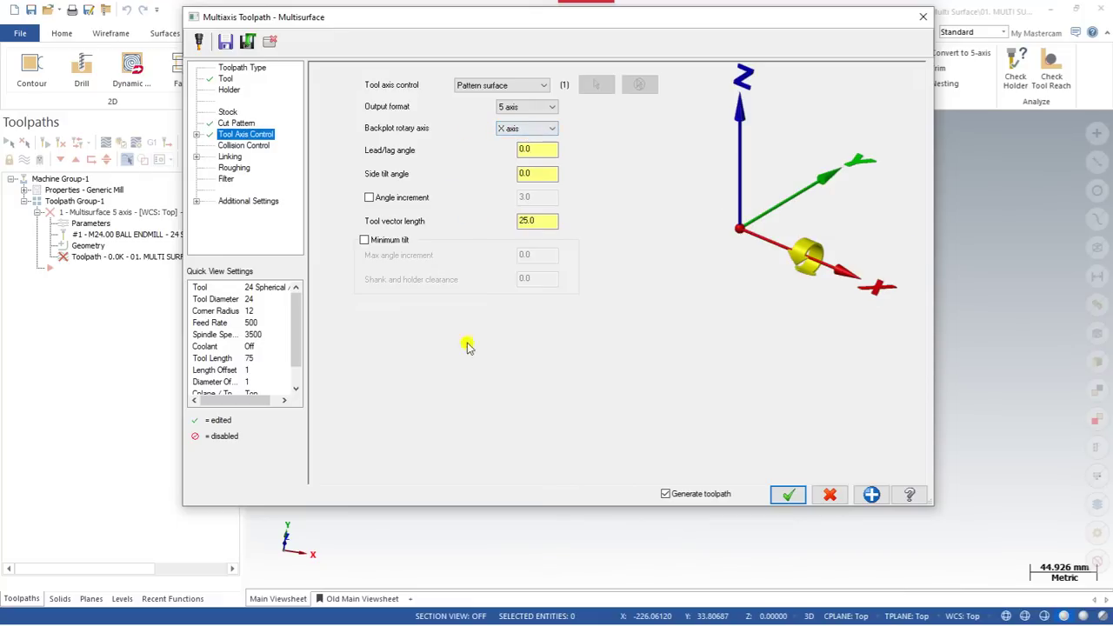
click(787, 494)
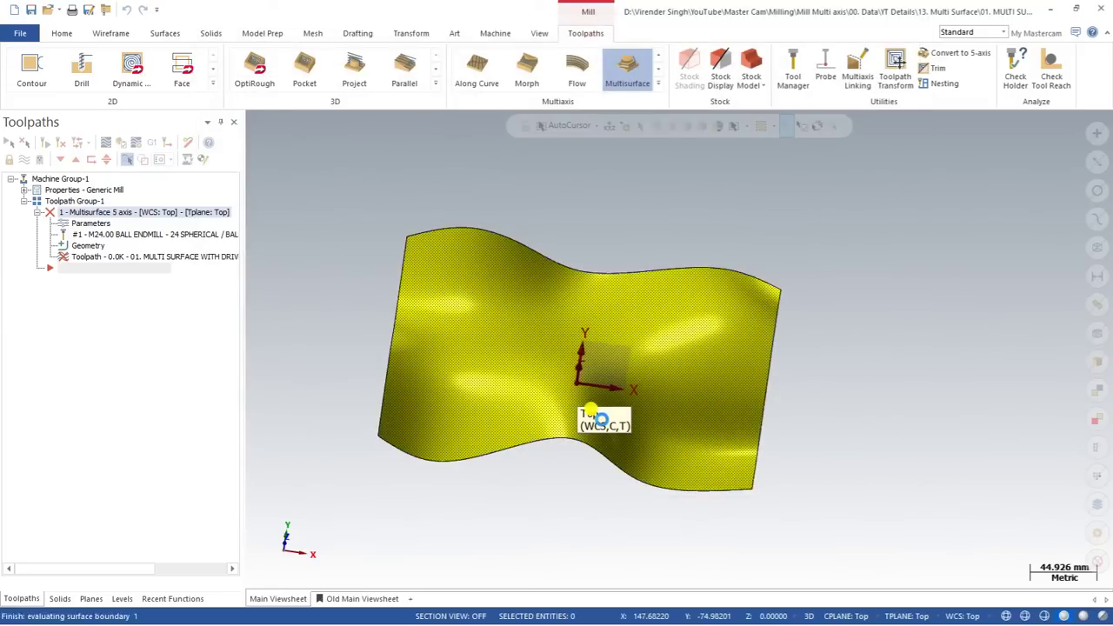
middle_drag(821, 378, 737, 403)
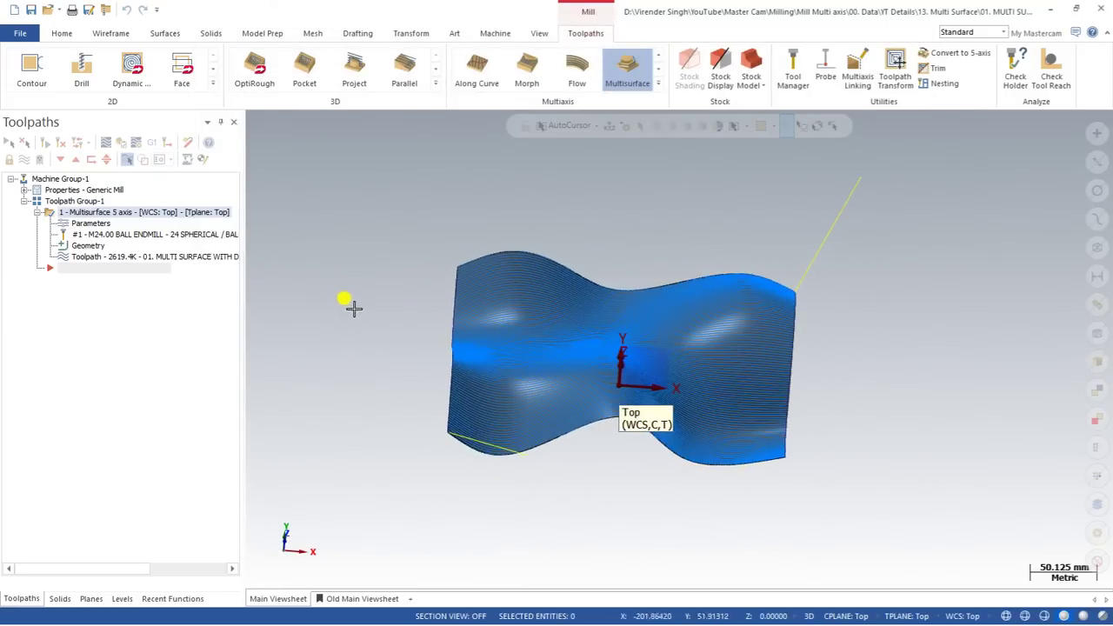
Backplot the wavy surface toolpath at a faster playback speed, and view it from the Top
click(104, 144)
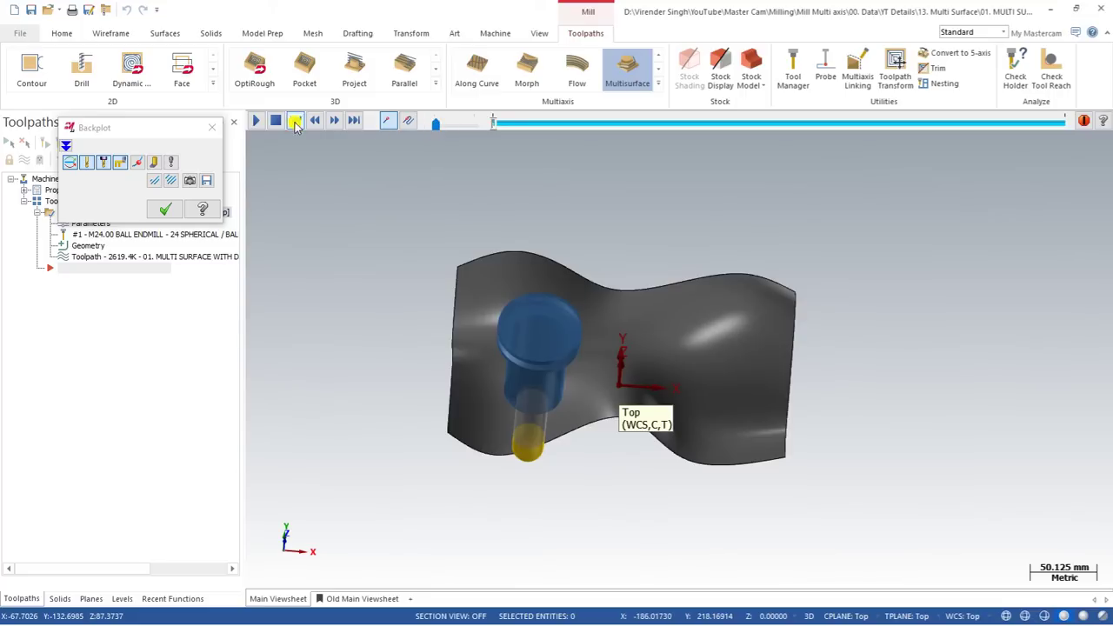
click(257, 121)
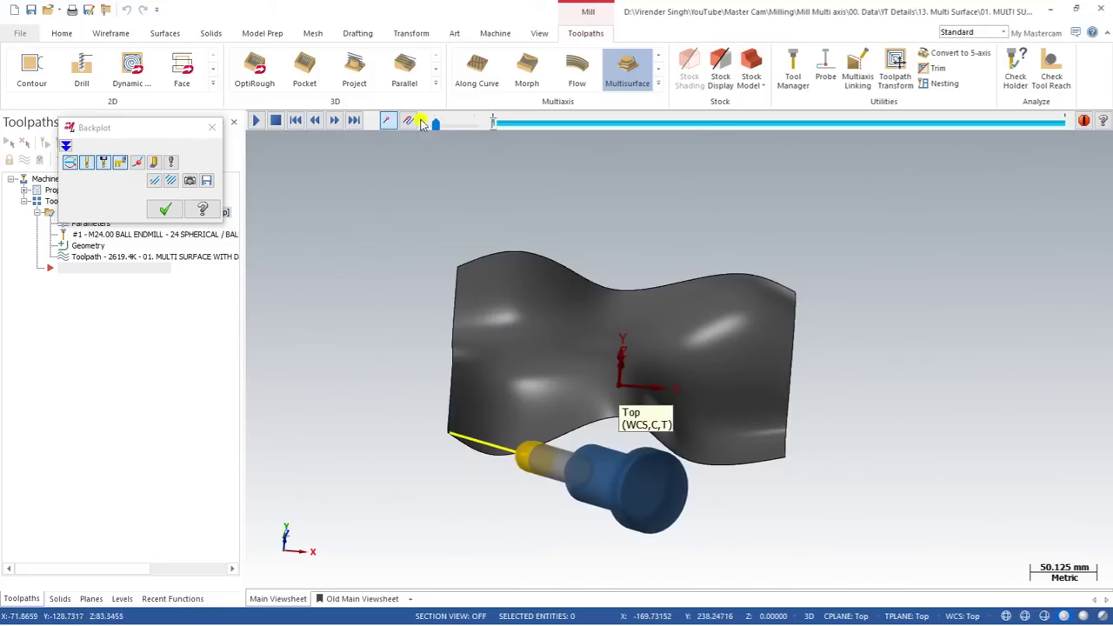
mouse_move(435, 123)
mouse_down()
mouse_move(445, 129)
mouse_move(425, 124)
mouse_move(452, 128)
mouse_up()
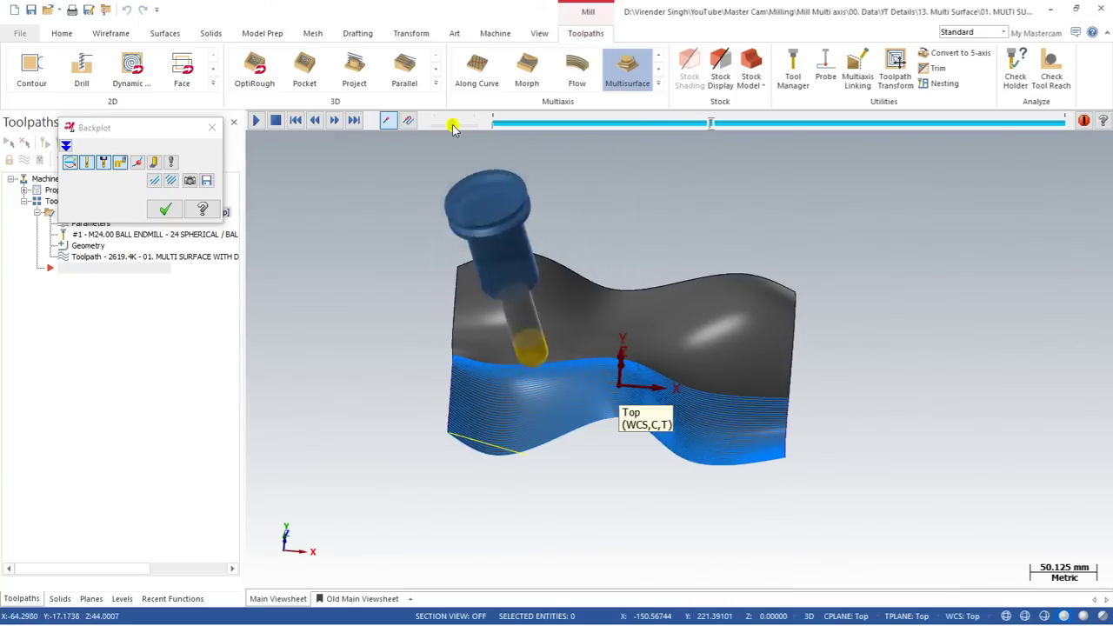
key(Escape)
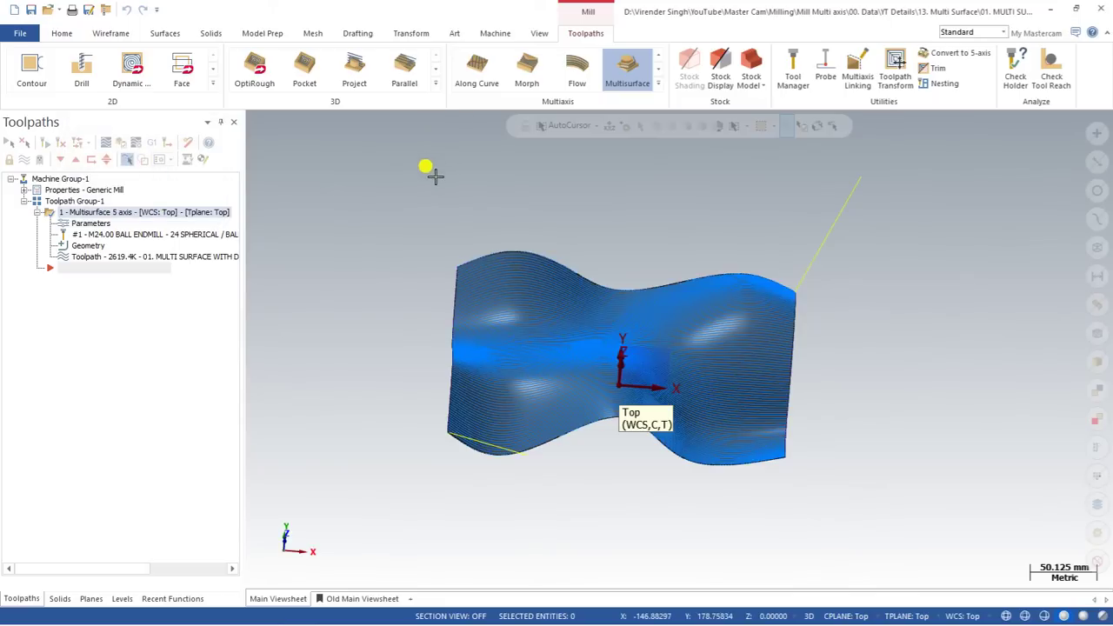
scroll(426, 197, down, 1)
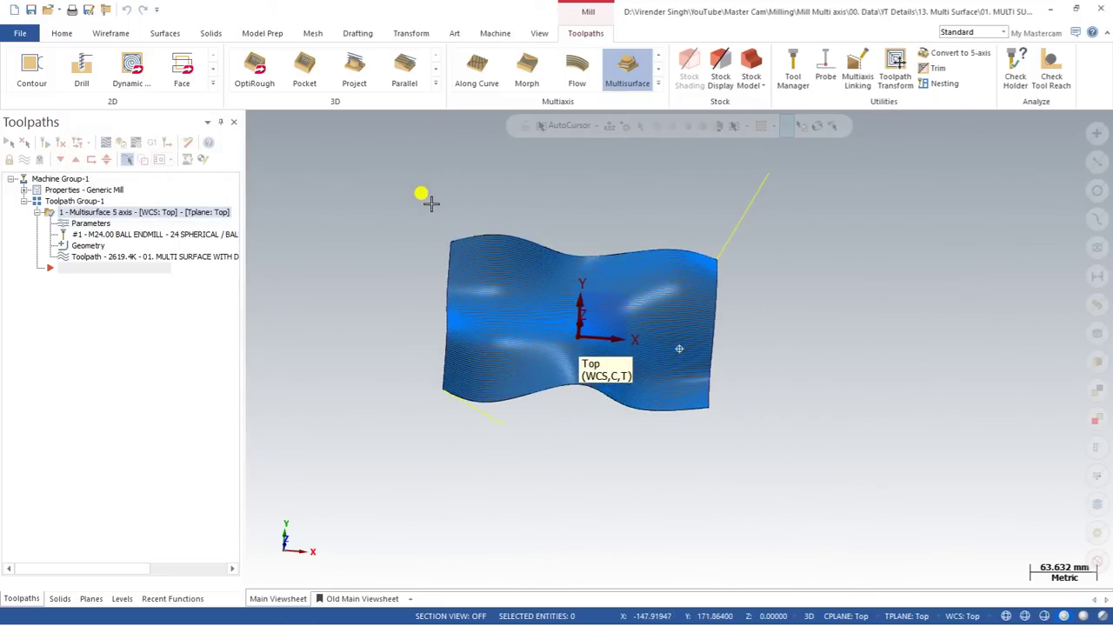
right_click(419, 224)
click(459, 268)
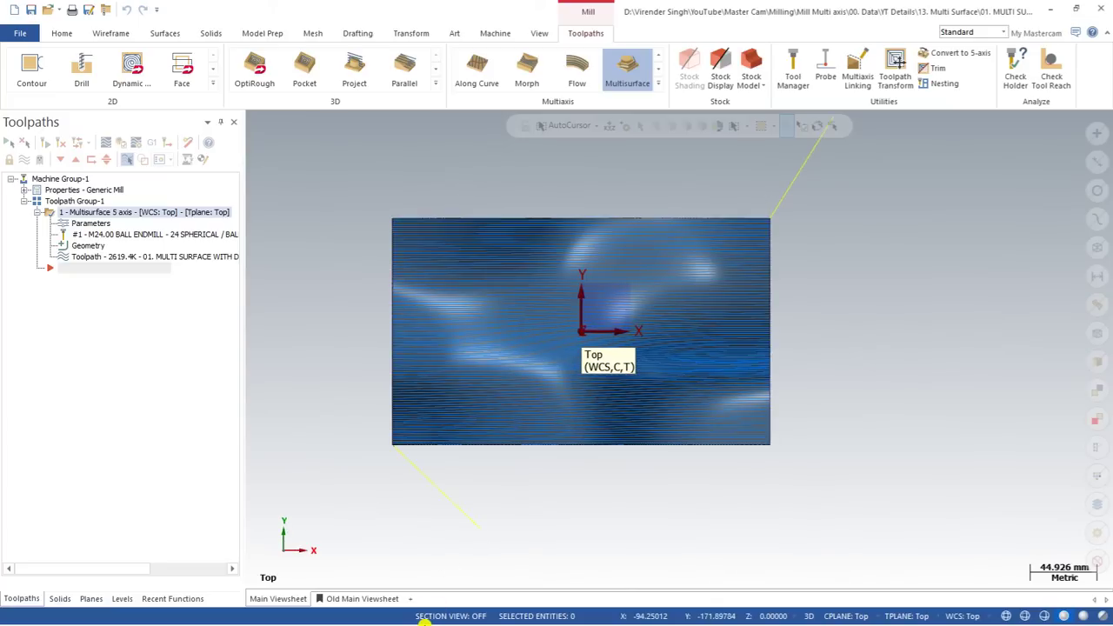
double_click(517, 4)
double_click(517, 5)
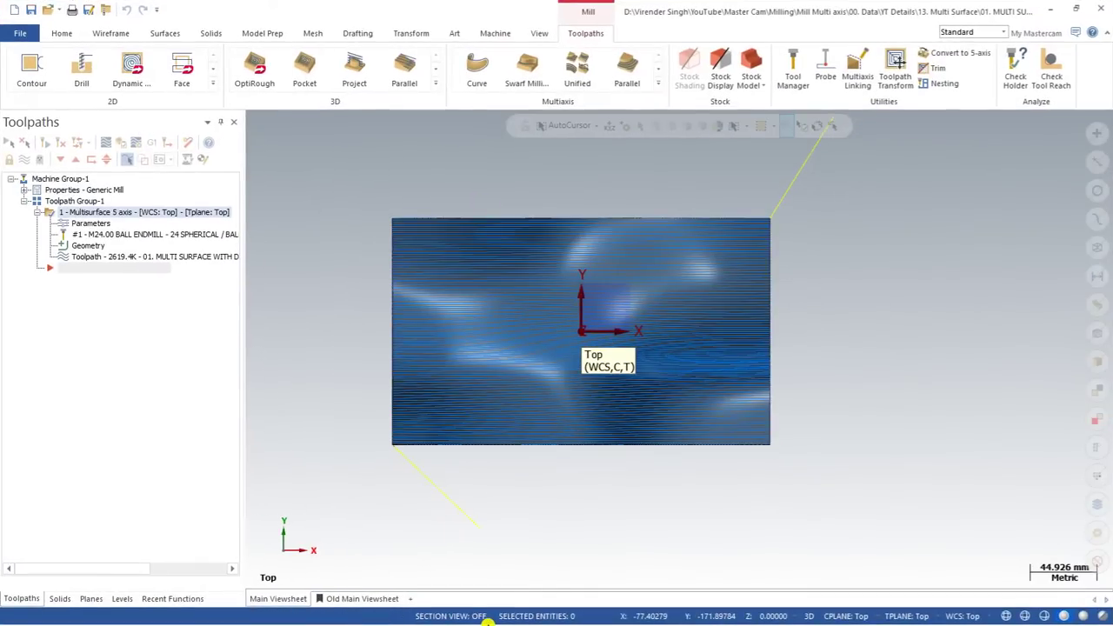
Open the recent file TUTORIAL 9.mcam without saving the changes to the current part
click(54, 11)
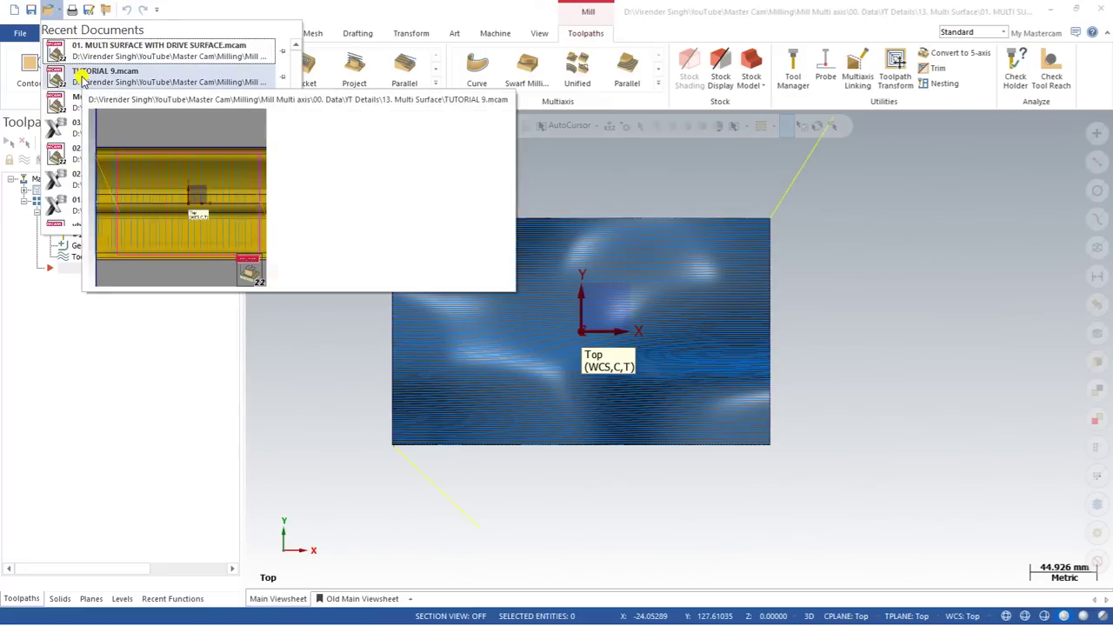
click(81, 79)
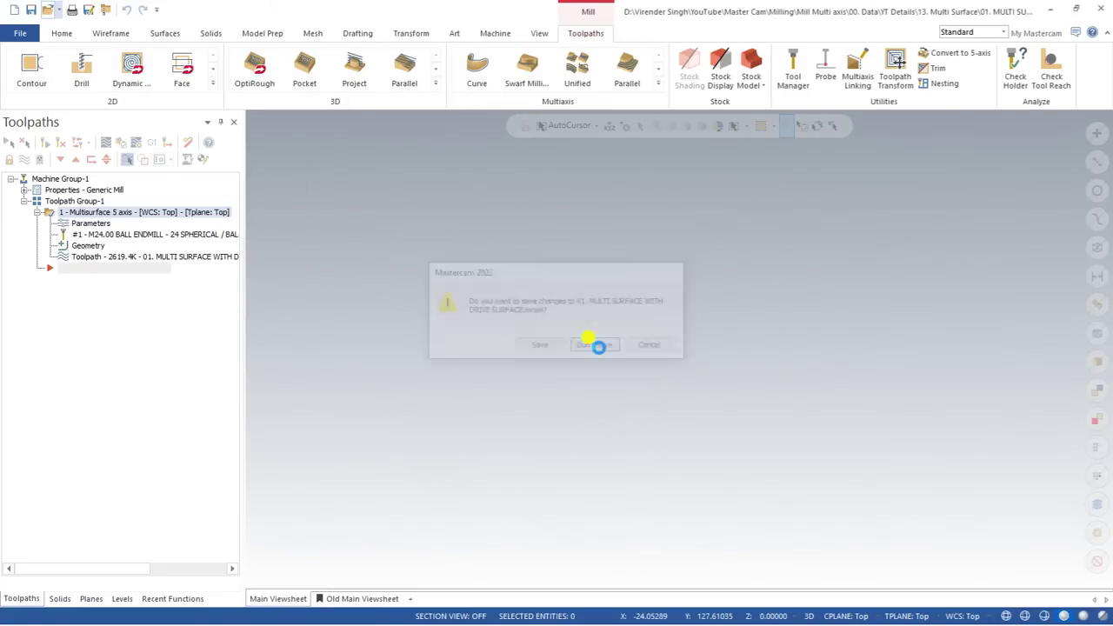
click(596, 344)
Backplot the existing Multisurface toolpath over the grooved channel
scroll(450, 349, down, 1)
middle_drag(405, 392, 426, 431)
click(112, 142)
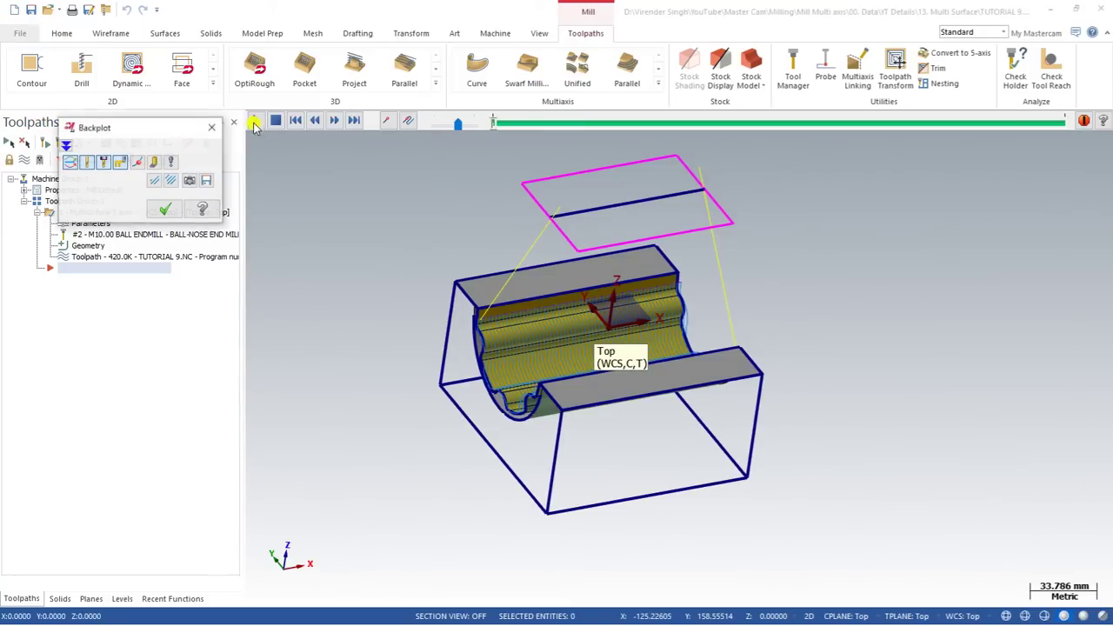
click(257, 121)
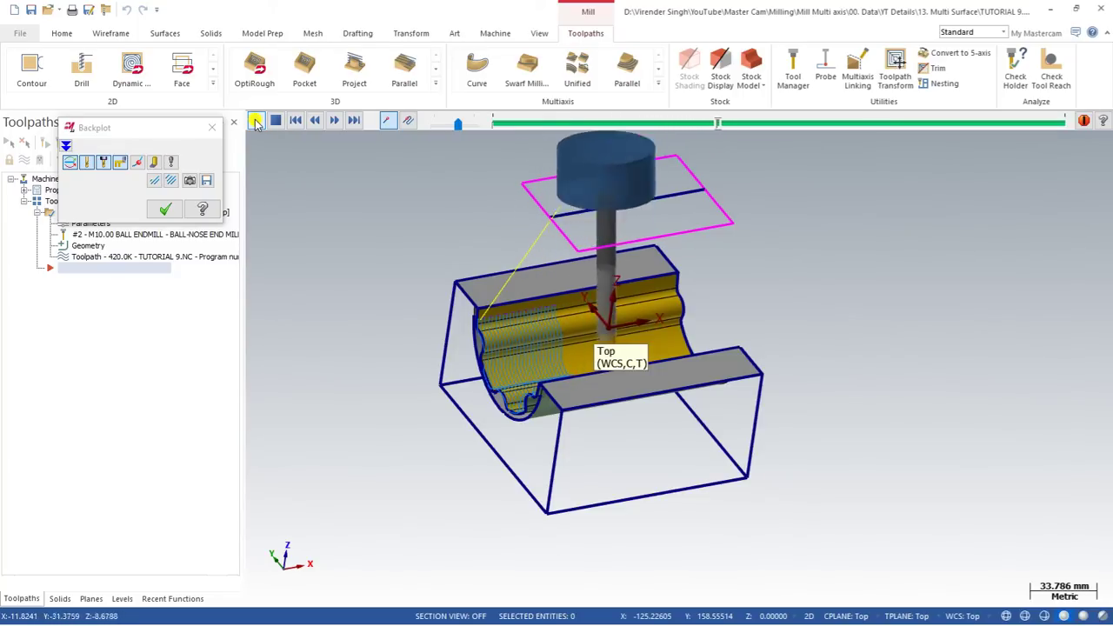
key(Escape)
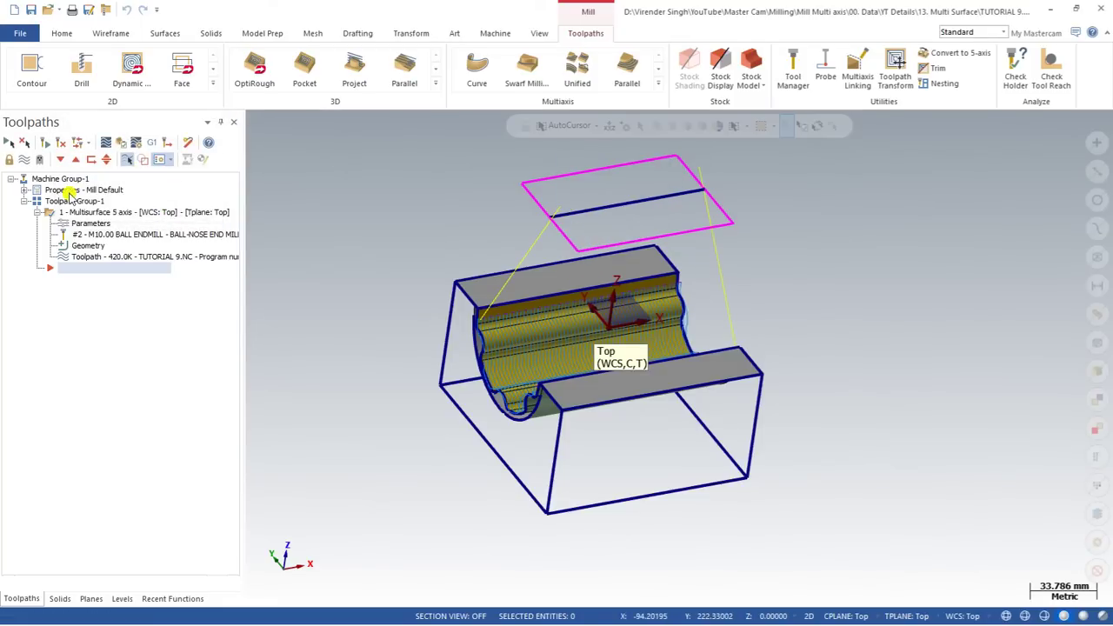
Delete the existing Multisurface 5 axis operation from Toolpath Group-1
right_click(50, 213)
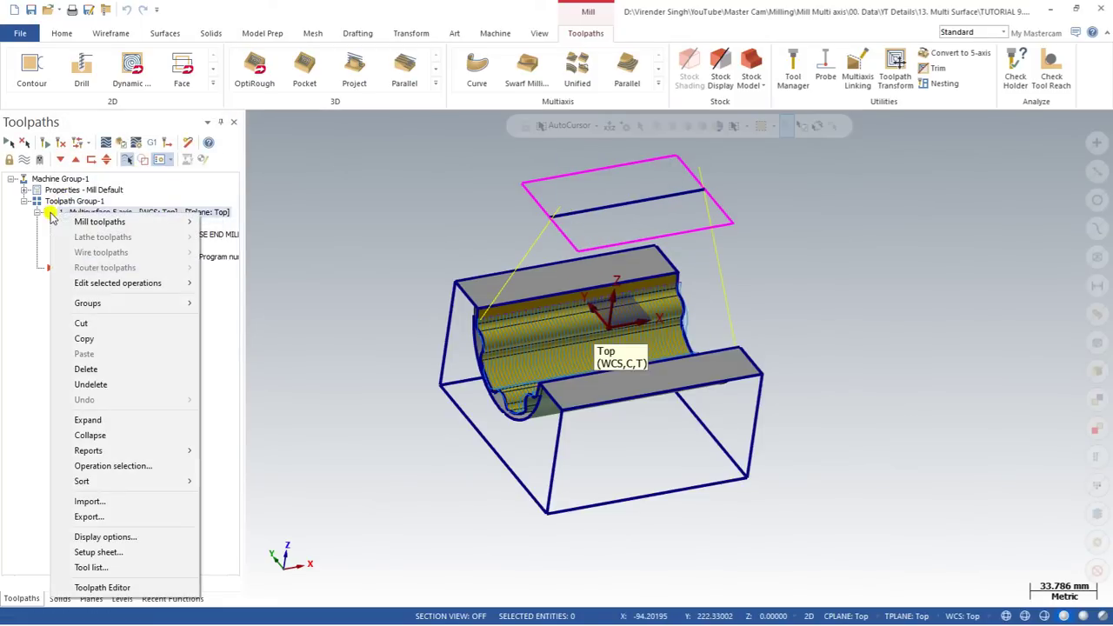
click(89, 370)
click(600, 368)
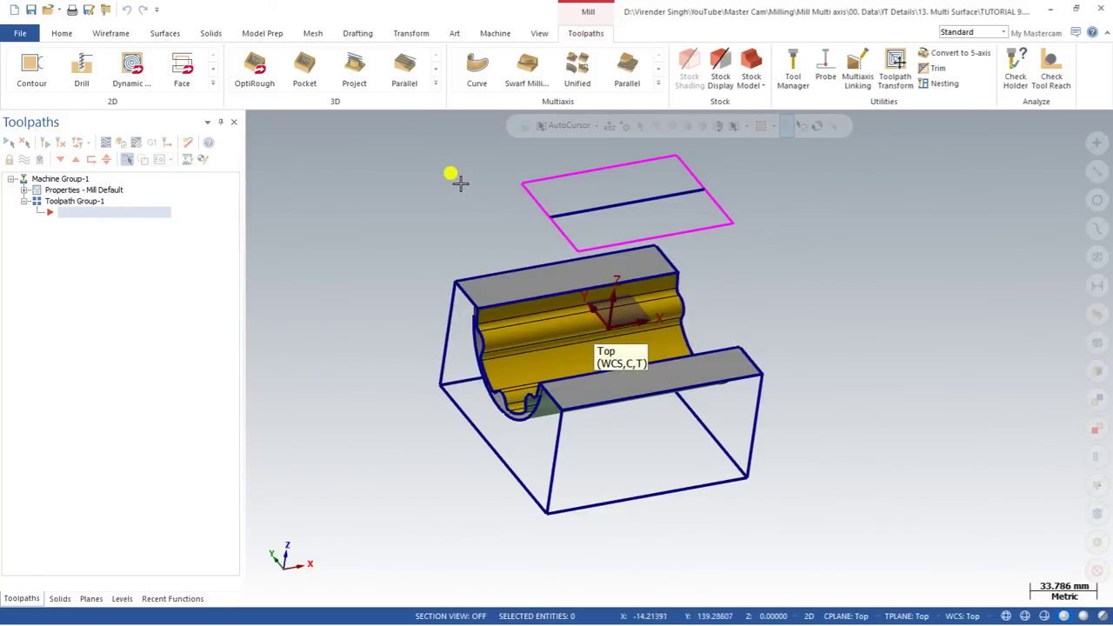
Start a new Multisurface toolpath using tool 2, the 10 mm ball-nose end mill
click(658, 85)
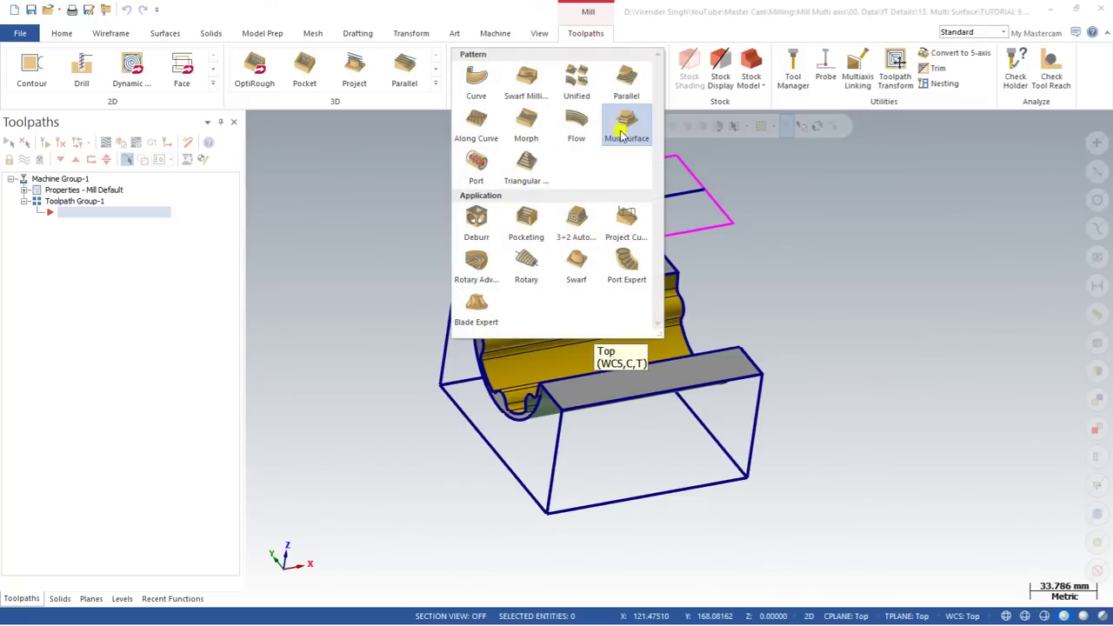
click(626, 126)
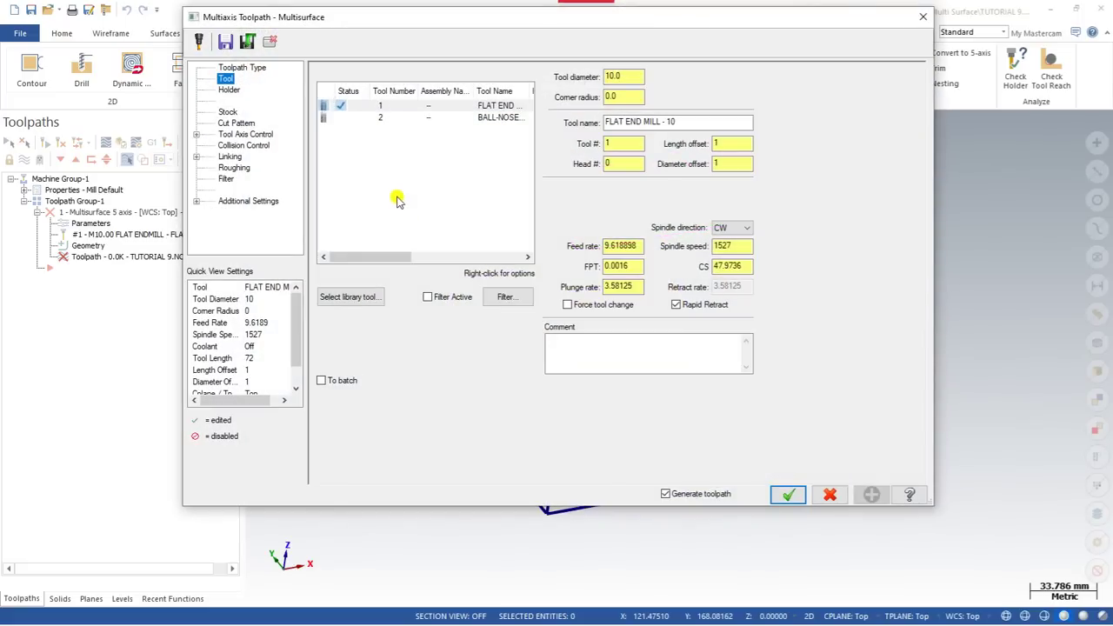
click(454, 117)
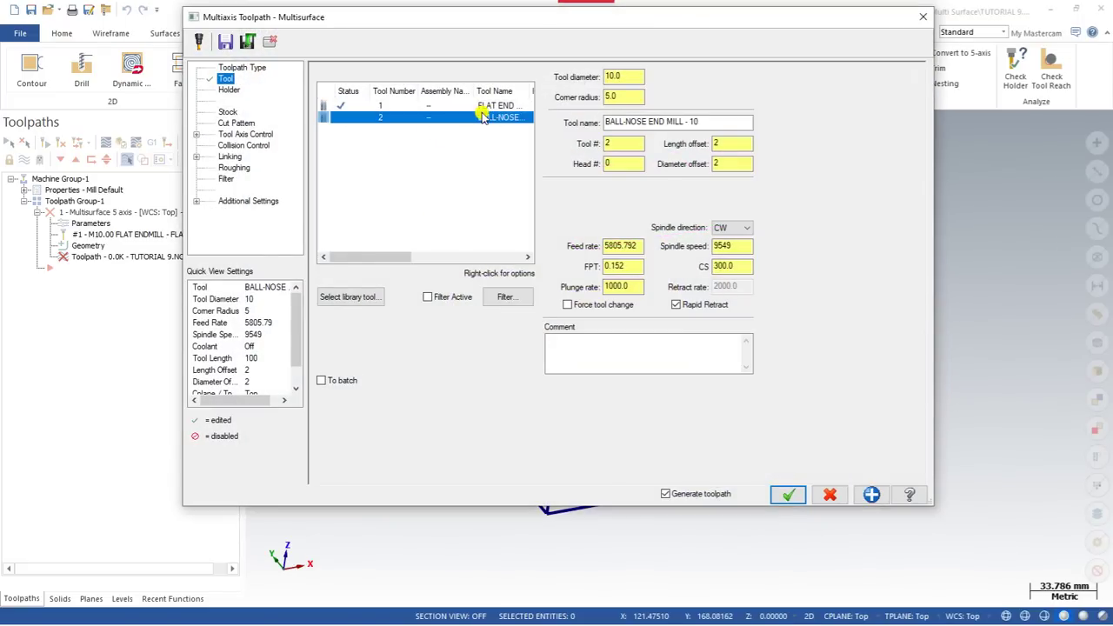
Select the smooth half-cylinder surface behind the grooved channel as the Surfaces cut pattern, and accept its flowline directions
click(252, 123)
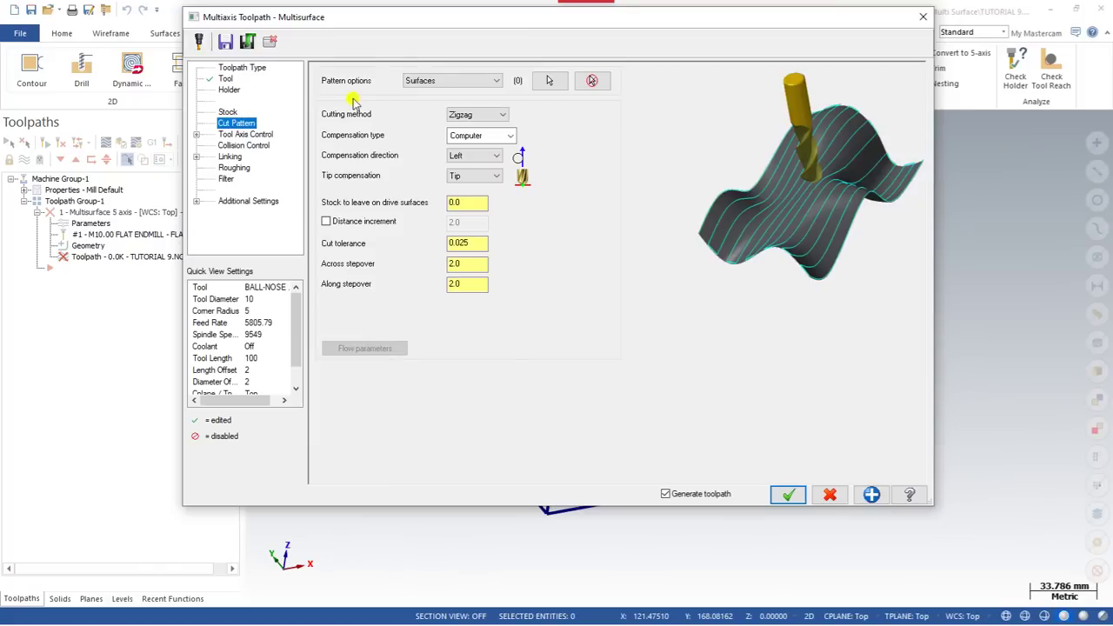
click(548, 80)
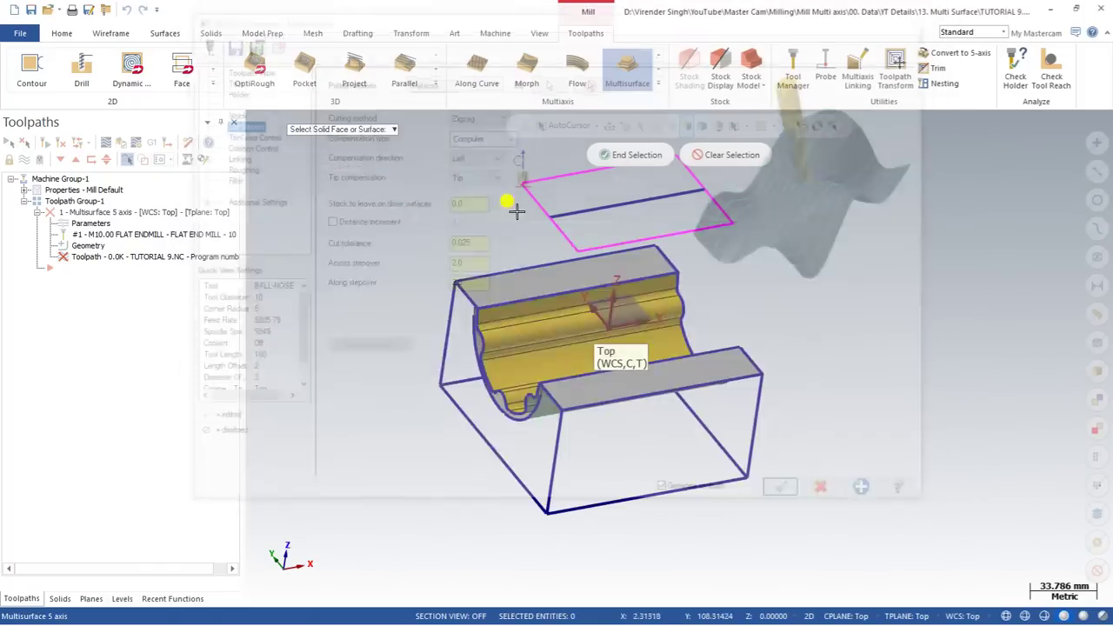
scroll(506, 361, up, 2)
scroll(506, 361, up, 3)
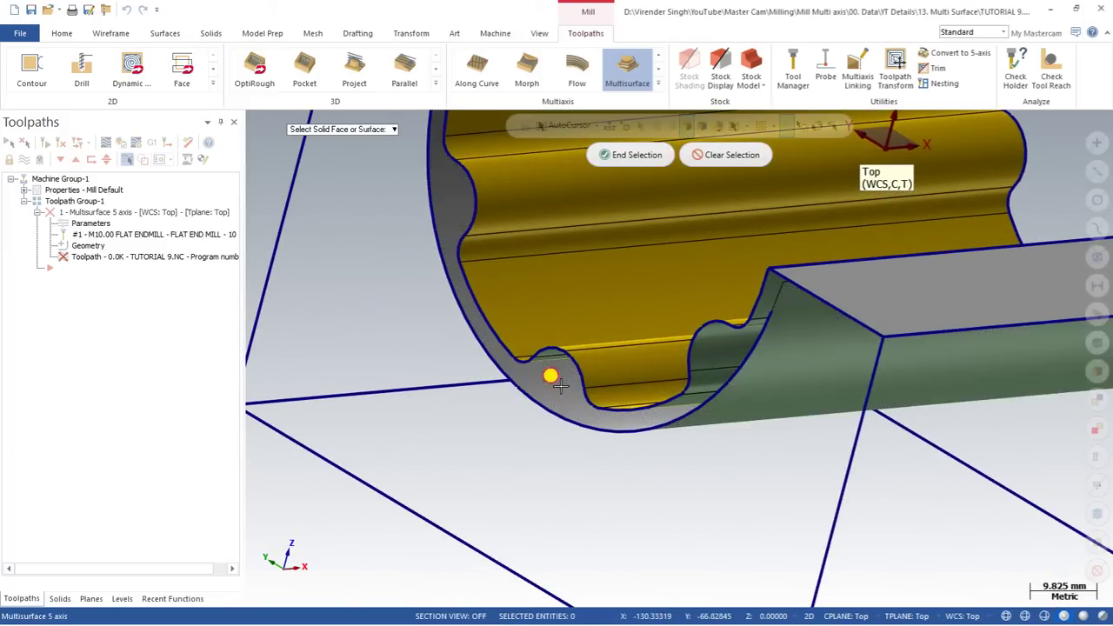
scroll(546, 393, down, 1)
scroll(546, 393, down, 1)
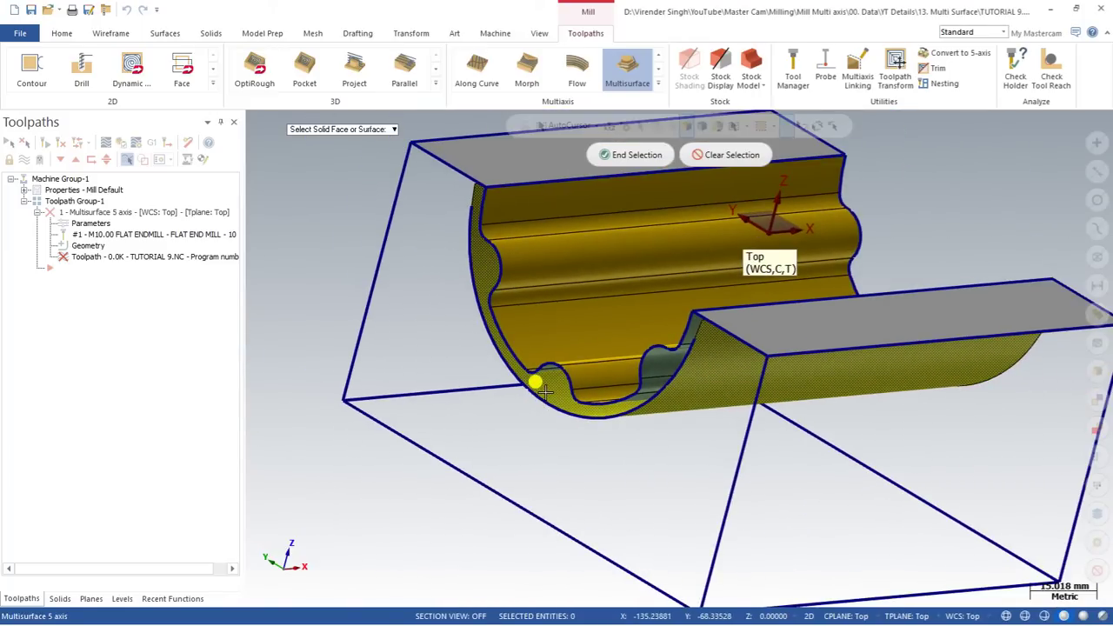
scroll(541, 391, down, 2)
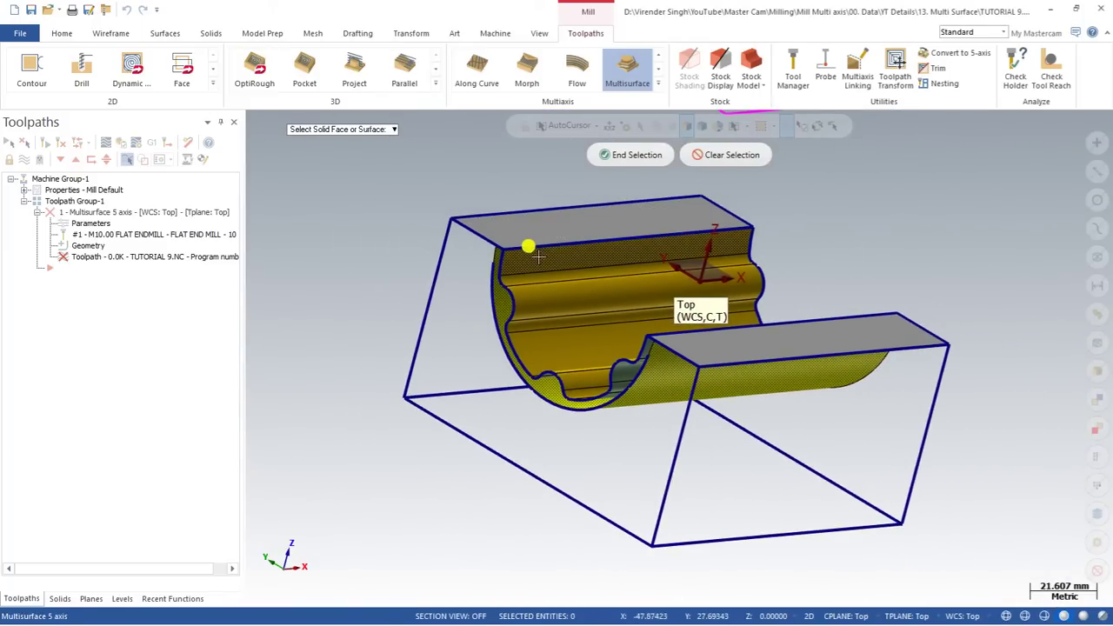
middle_drag(535, 249, 622, 197)
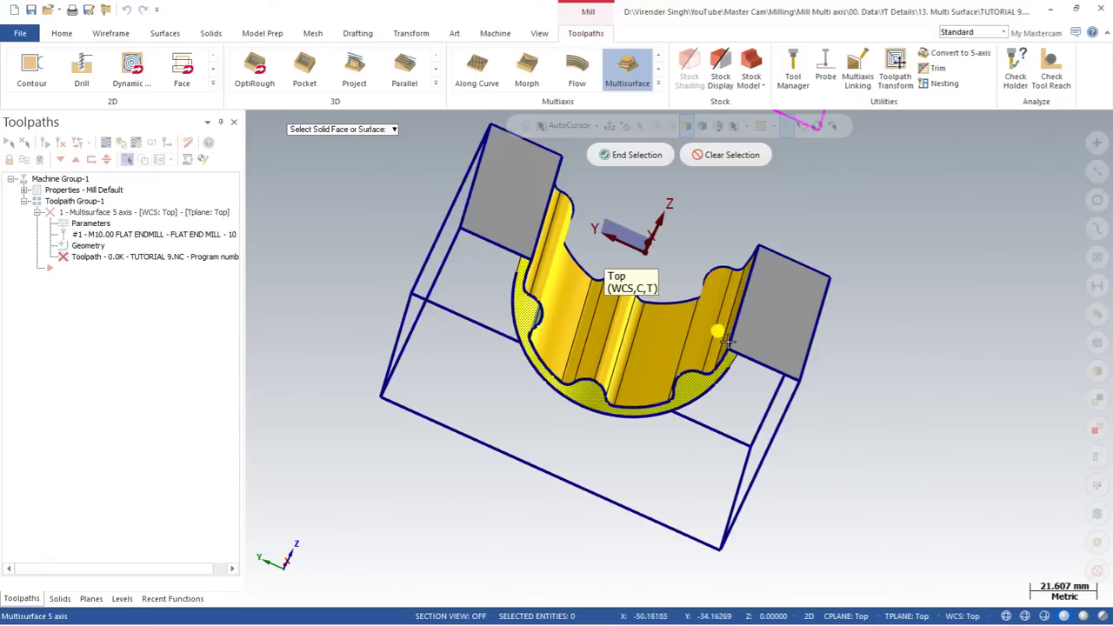
click(624, 155)
middle_drag(472, 293, 285, 298)
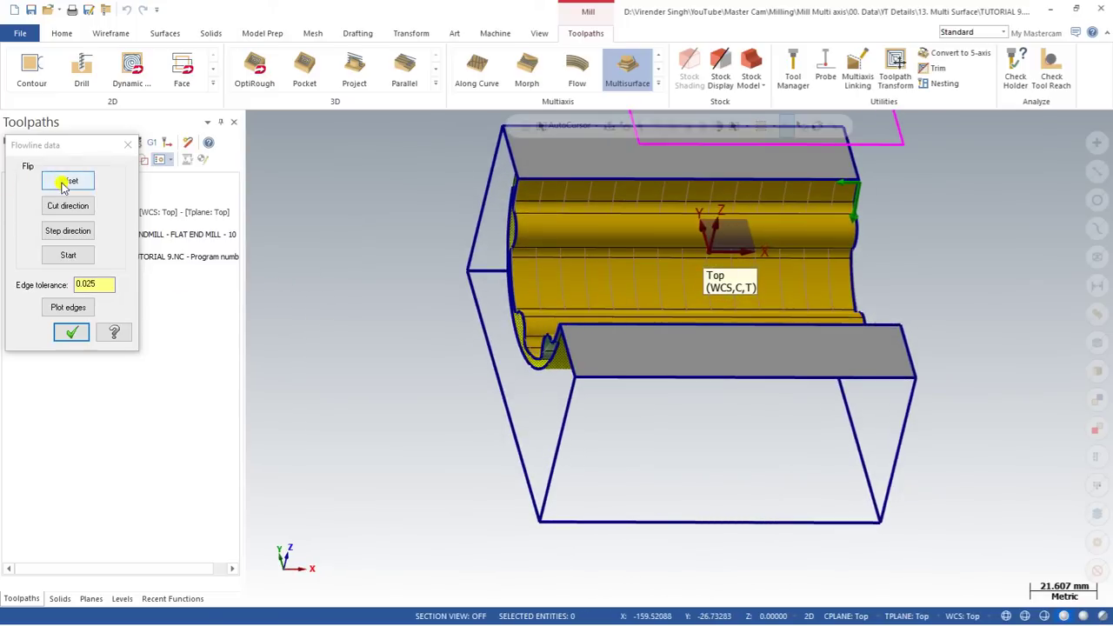
click(69, 333)
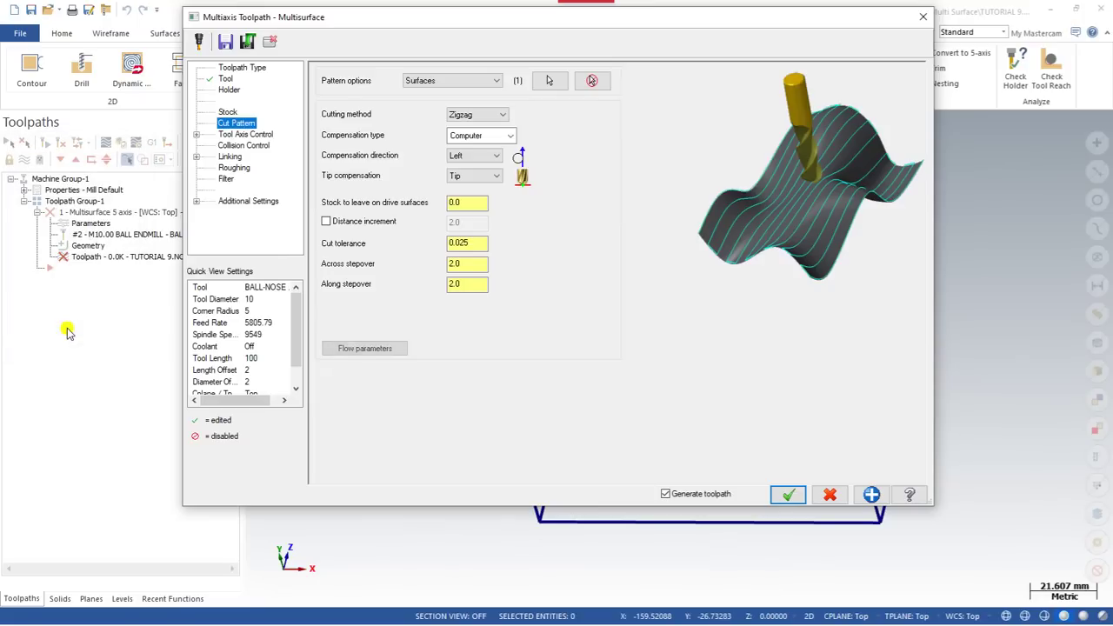
Set the tool axis control to Chain and pick the straight line above the channel as the tool vector chain
click(243, 134)
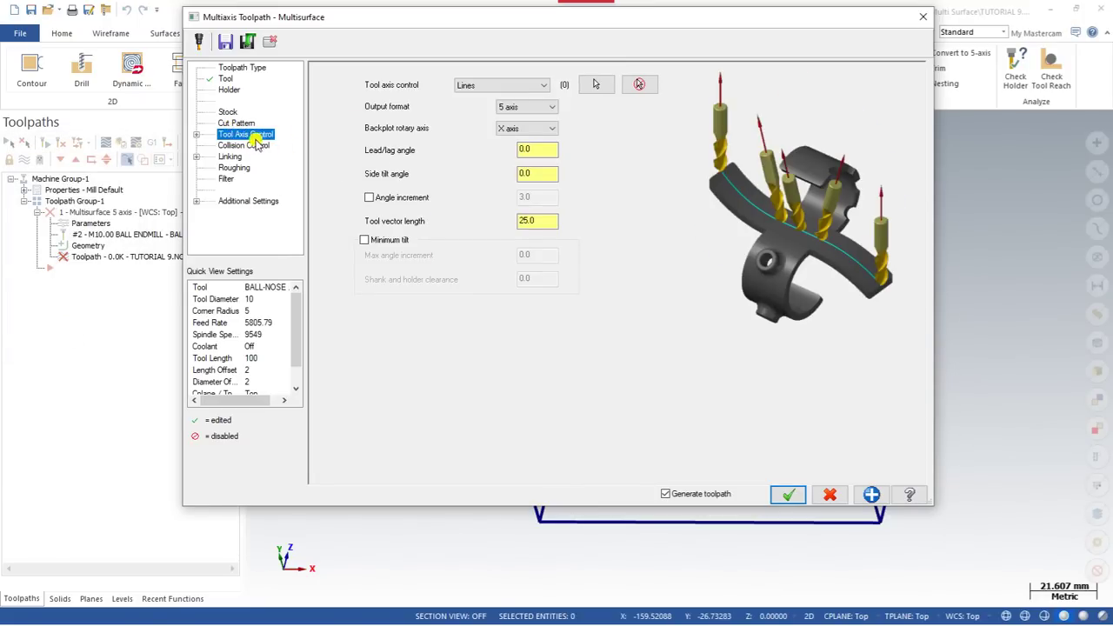
click(485, 84)
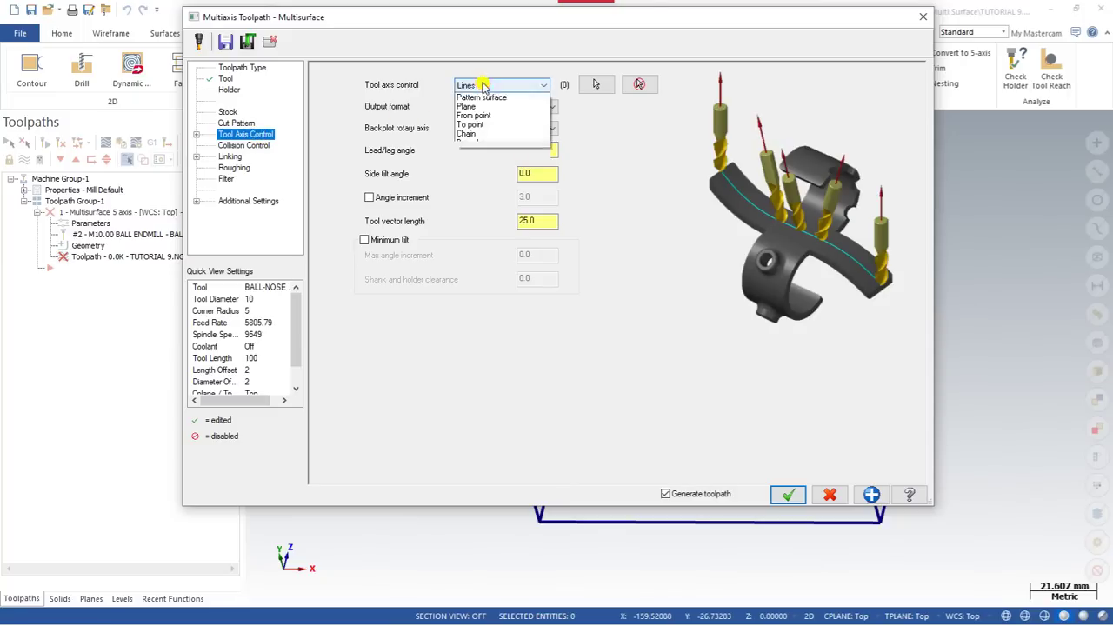
click(483, 139)
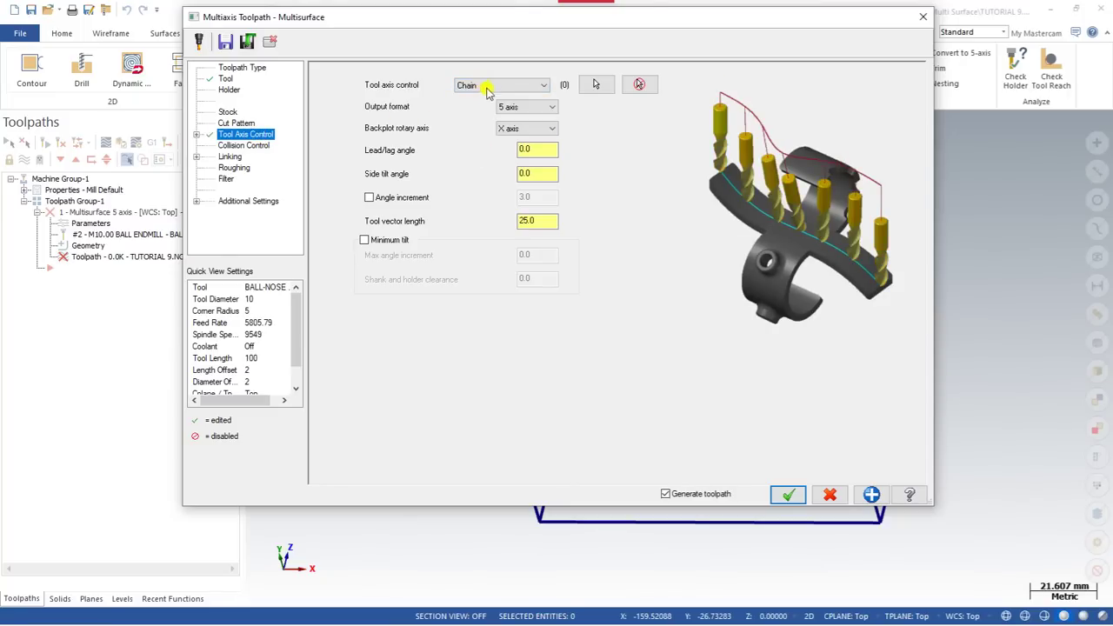
click(600, 83)
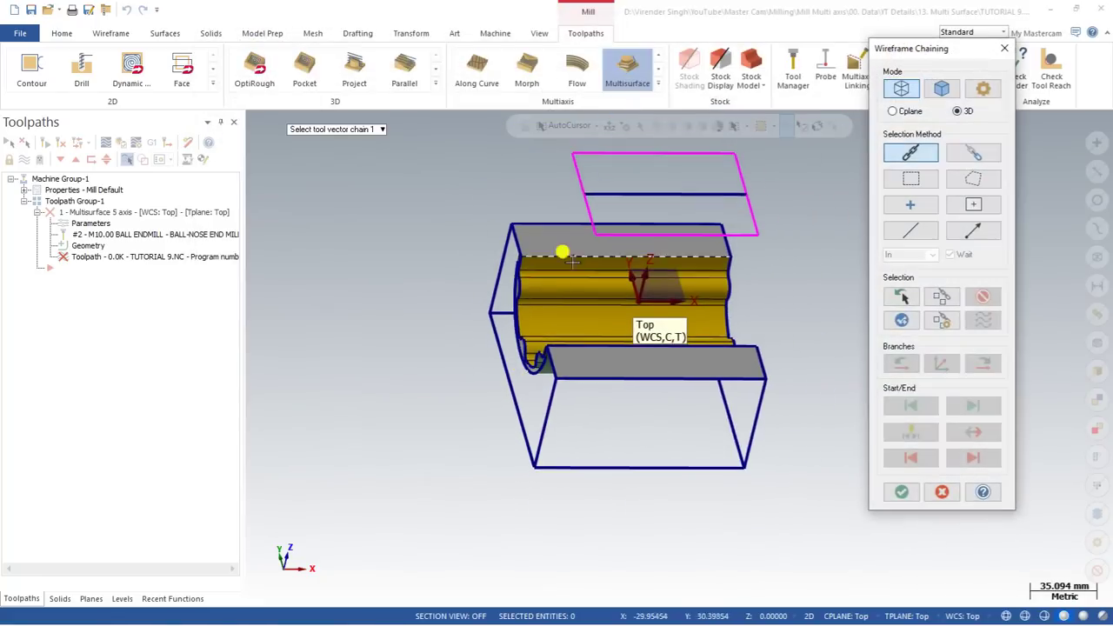
click(607, 197)
click(901, 491)
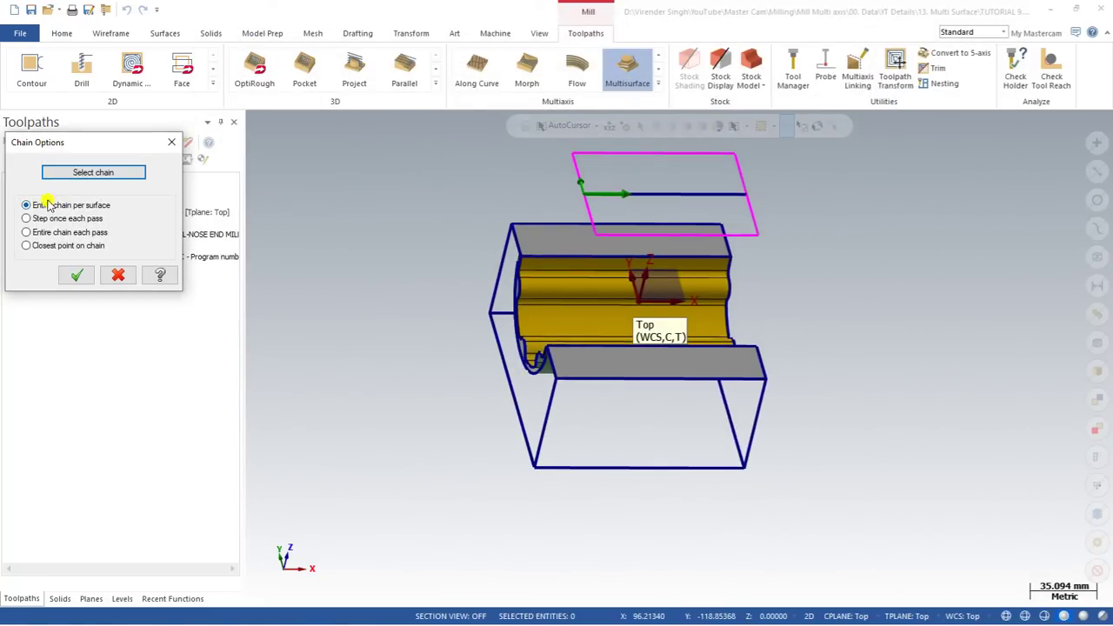
Use the Closest point on chain option for the tool vector chain and generate the toolpath
click(29, 246)
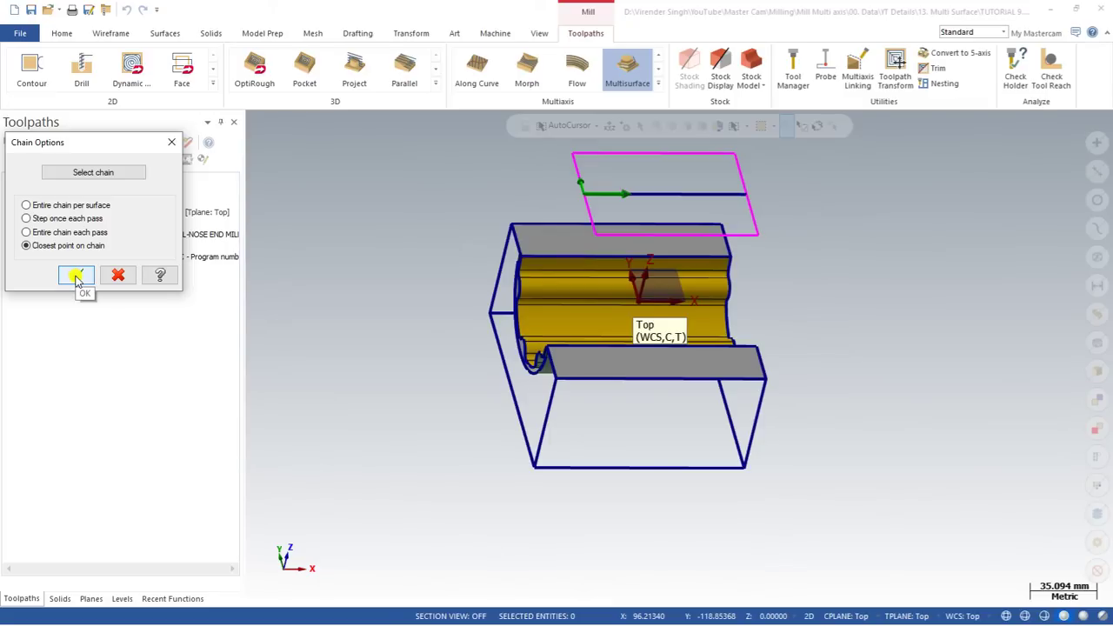
click(75, 277)
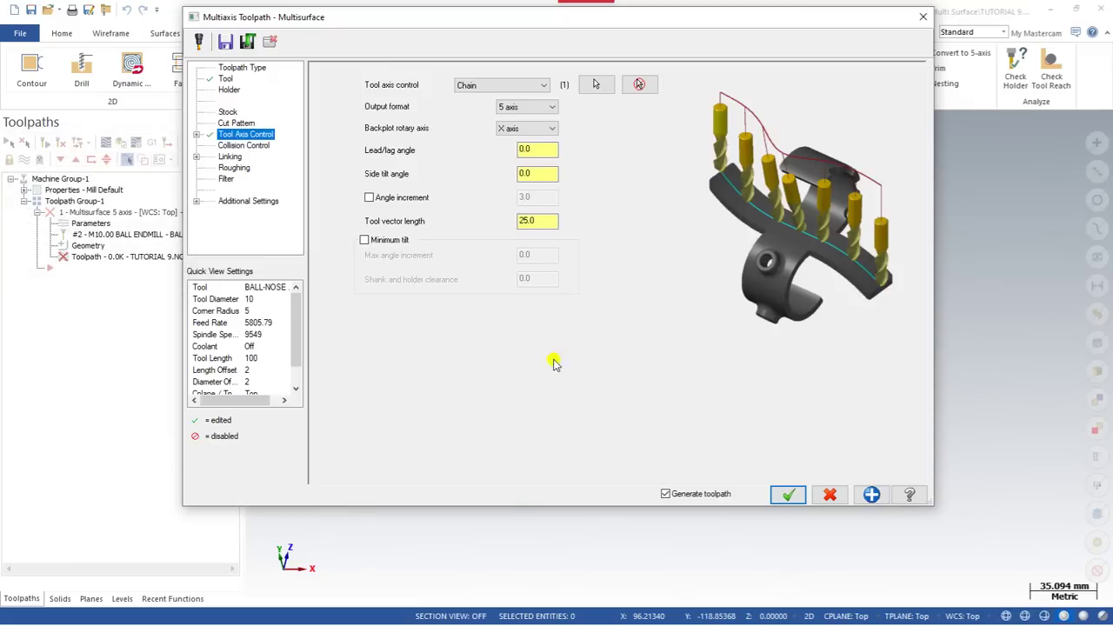
click(789, 494)
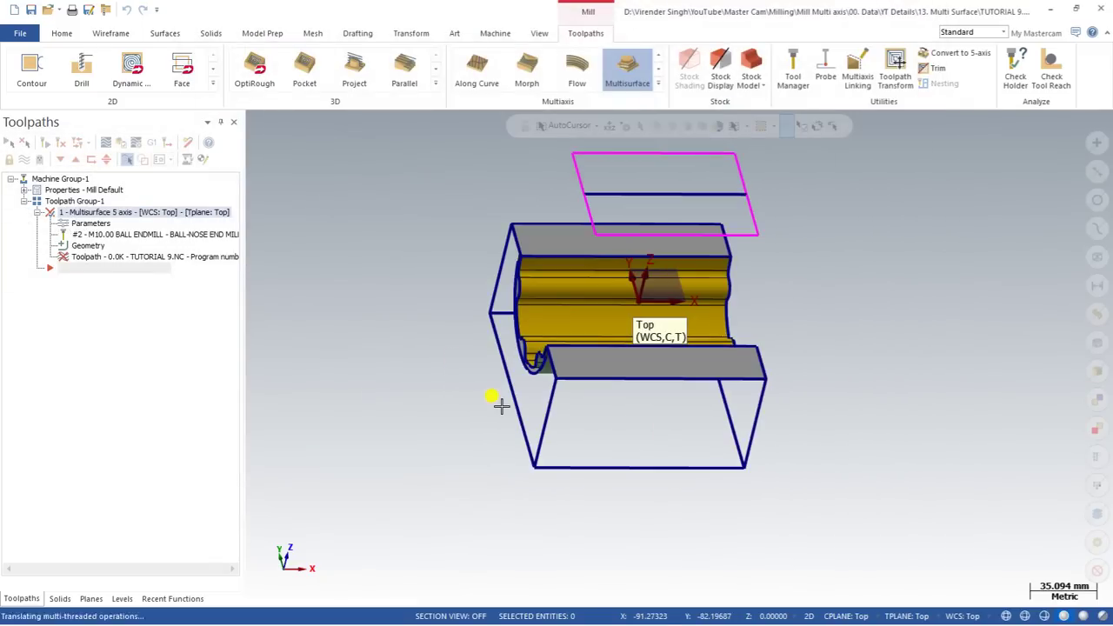
Backplot the newly generated Multisurface toolpath to check the tool motion over the half-cylinder pattern surface
key(alt+7)
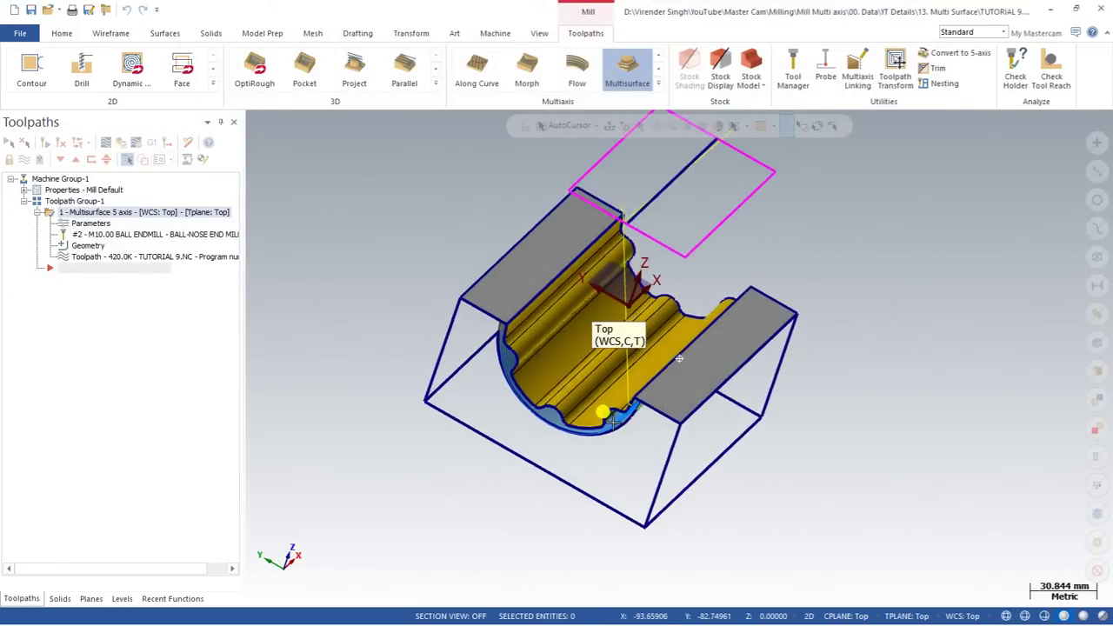
click(105, 144)
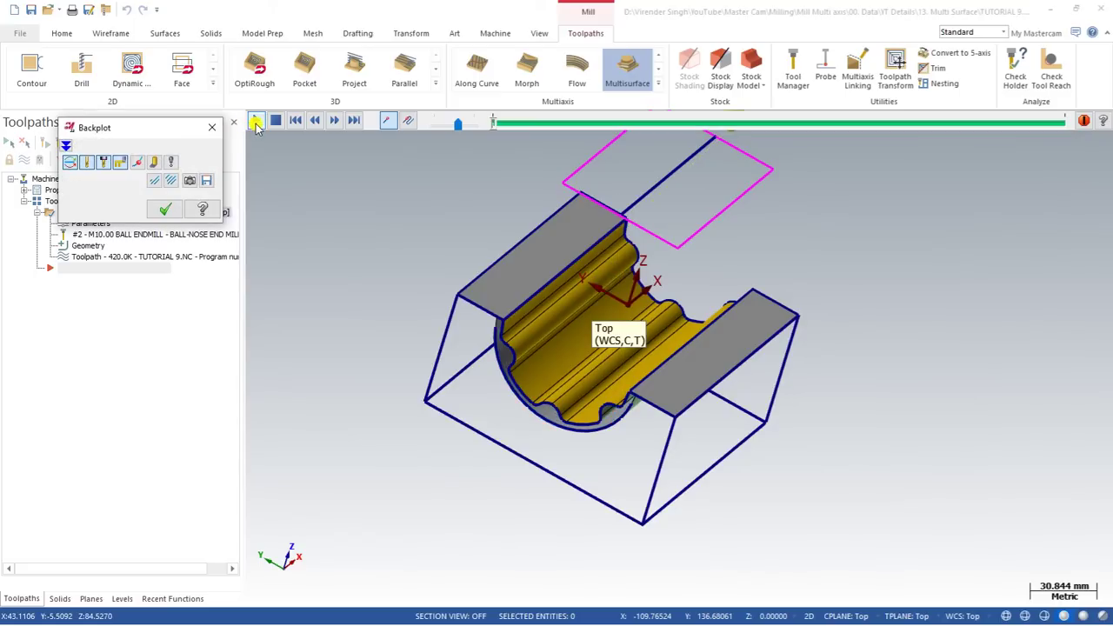
click(257, 124)
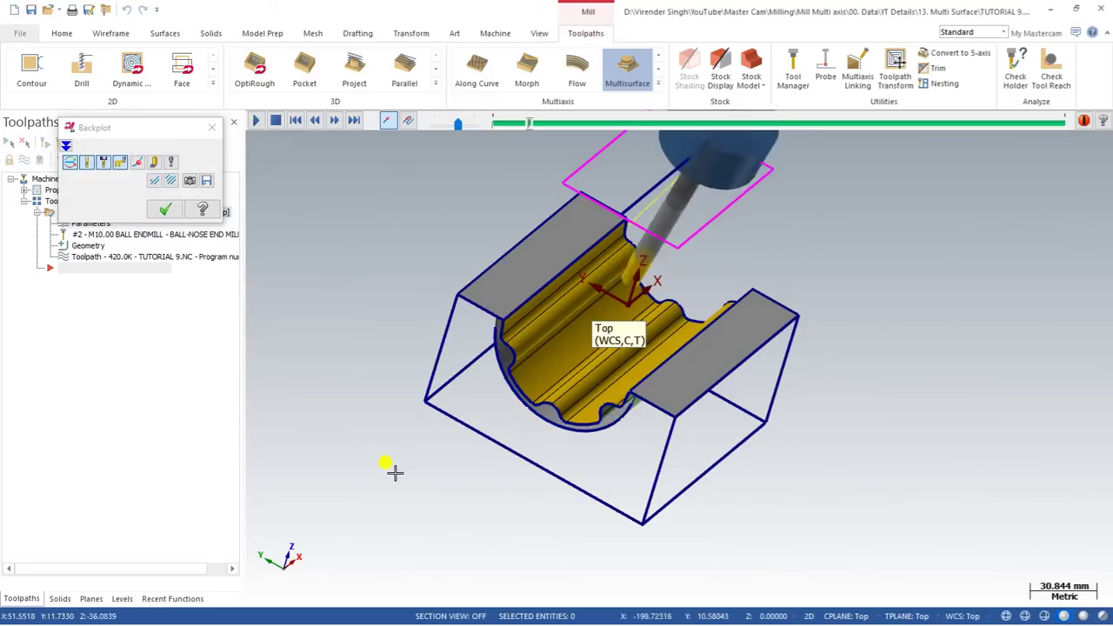
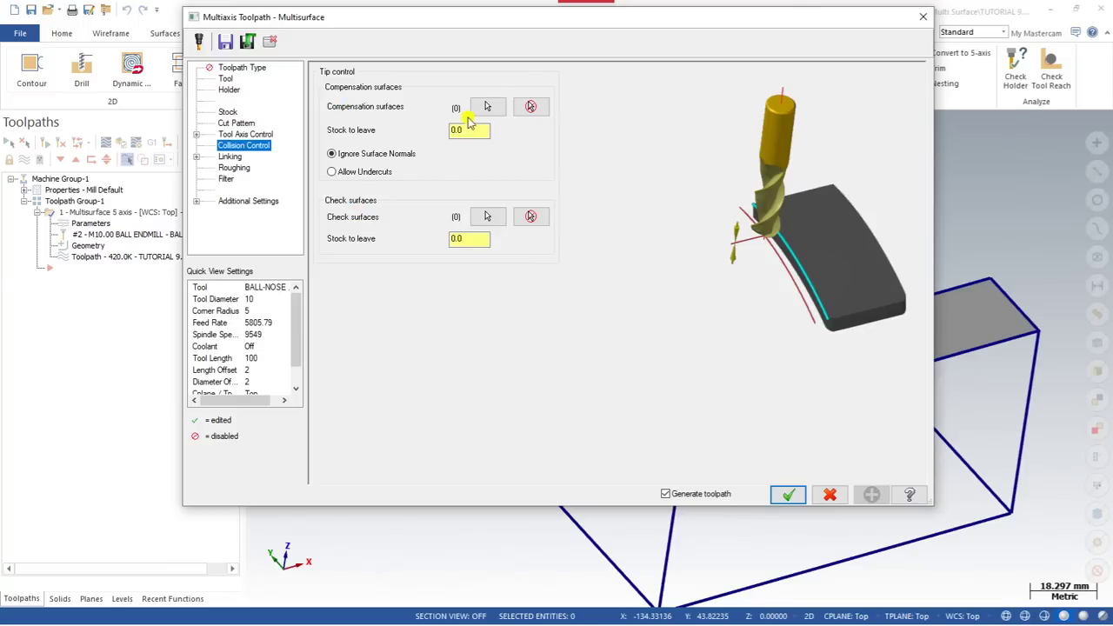
Select all grooved faces inside the channel as compensation surfaces in the collision control and regenerate the toolpath
click(487, 106)
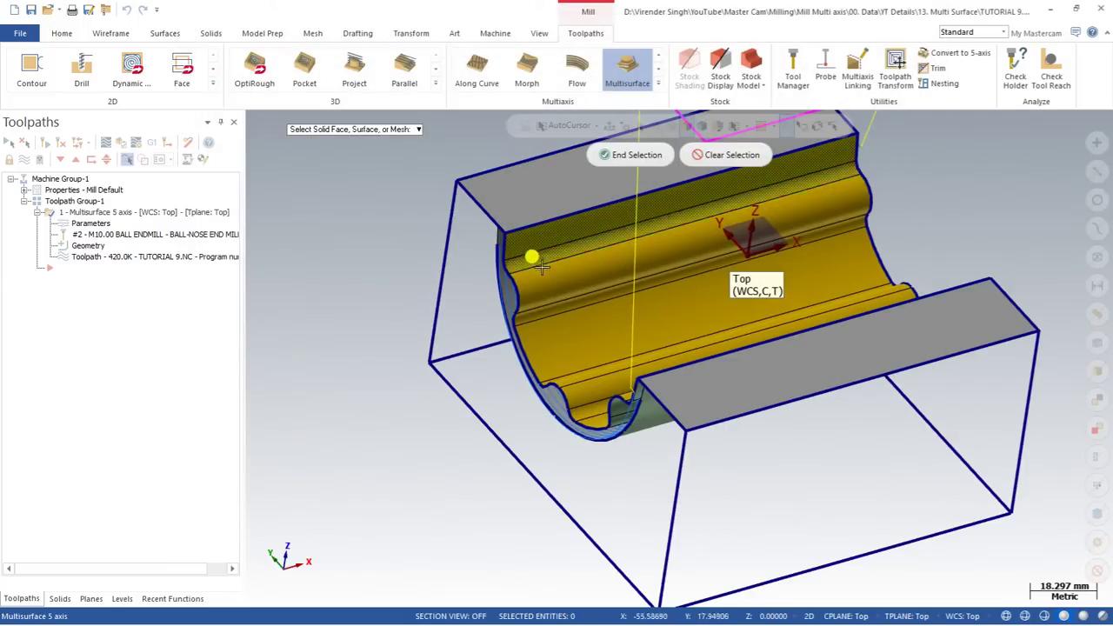
mouse_move(555, 328)
middle_down()
mouse_move(602, 315)
mouse_move(618, 356)
middle_up()
scroll(613, 353, up, 2)
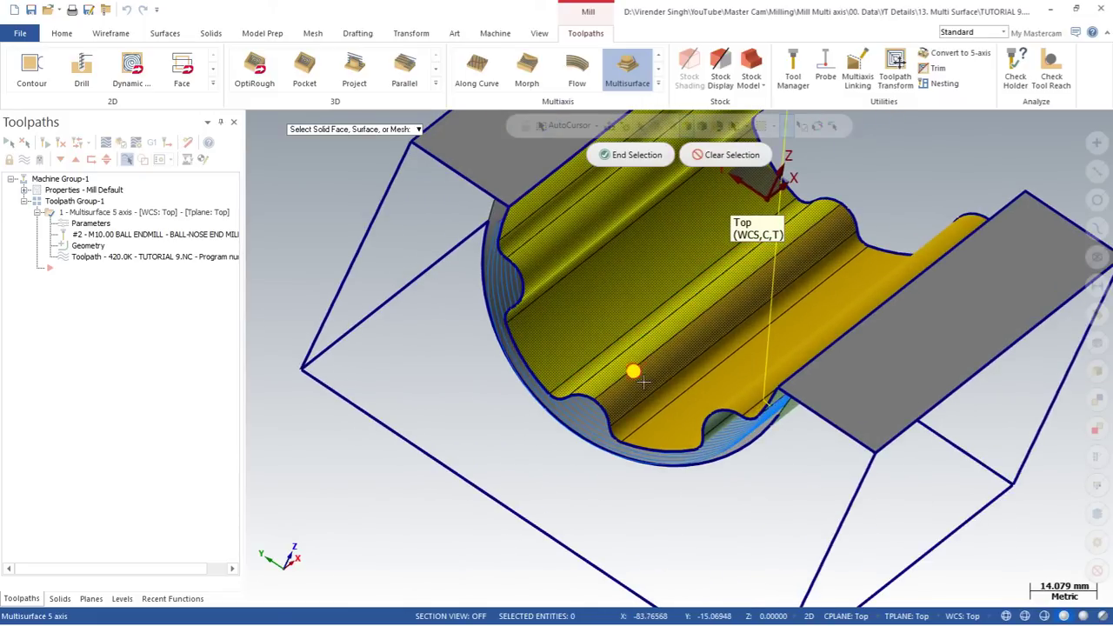
middle_drag(675, 405, 765, 415)
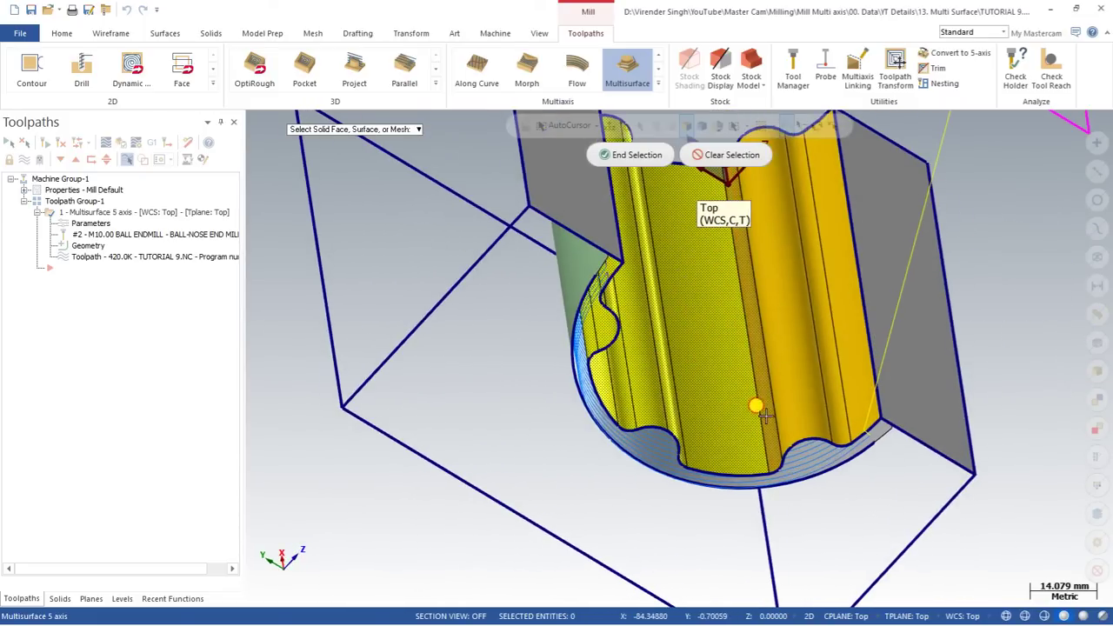
click(628, 154)
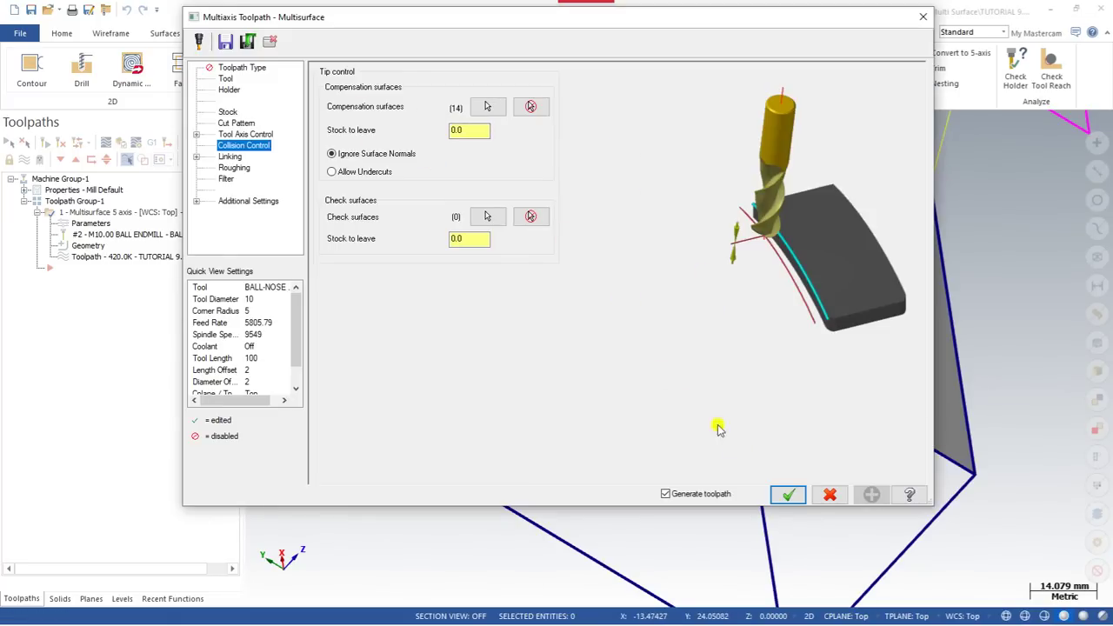
click(789, 494)
Examine how the regenerated passes follow the grooves and the upper walls of the channel
middle_drag(533, 370, 544, 323)
scroll(484, 348, up, 2)
scroll(554, 318, up, 1)
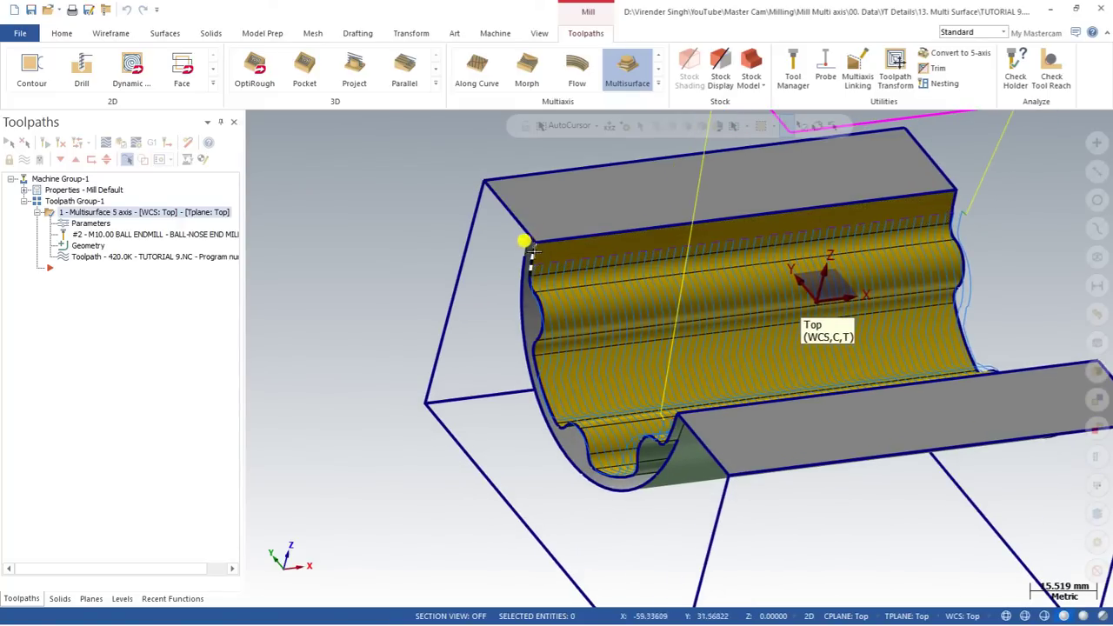
scroll(529, 317, up, 4)
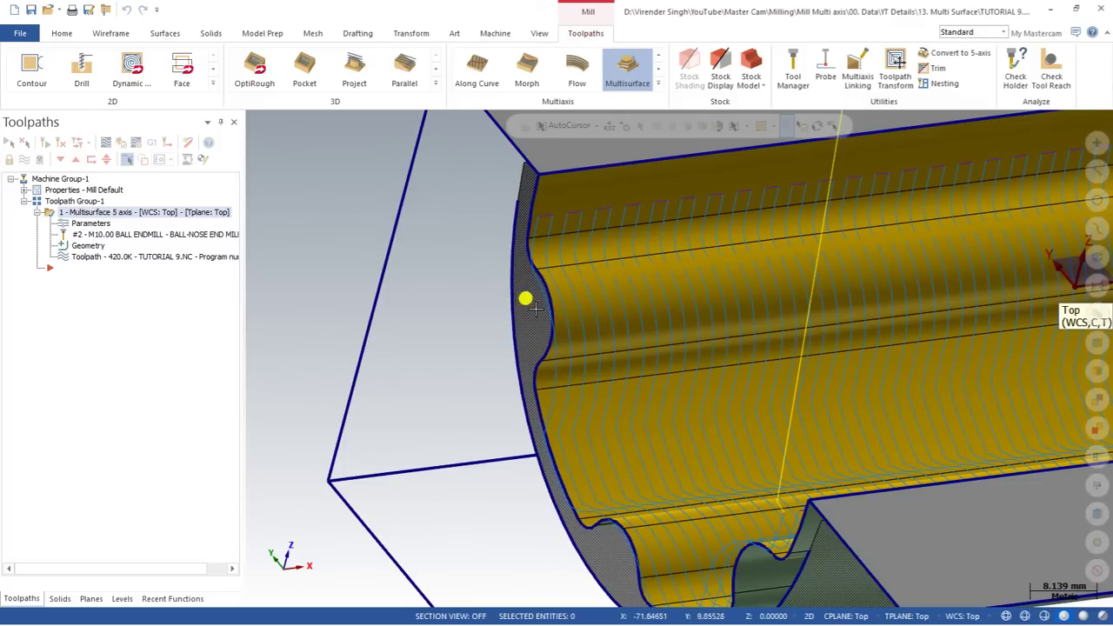
scroll(537, 316, down, 2)
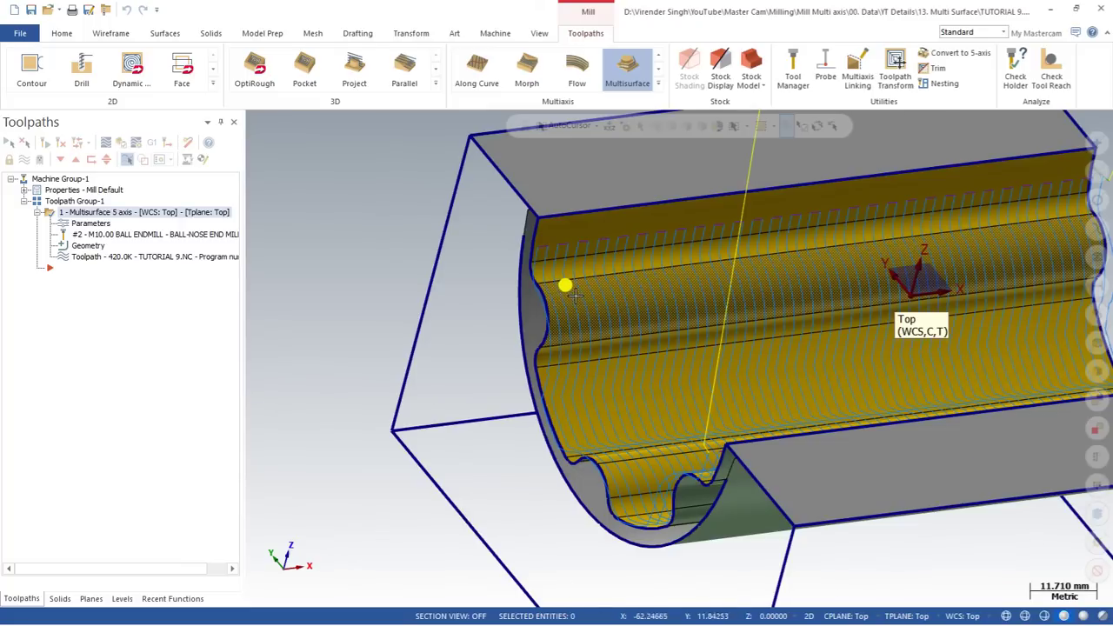
scroll(575, 295, down, 2)
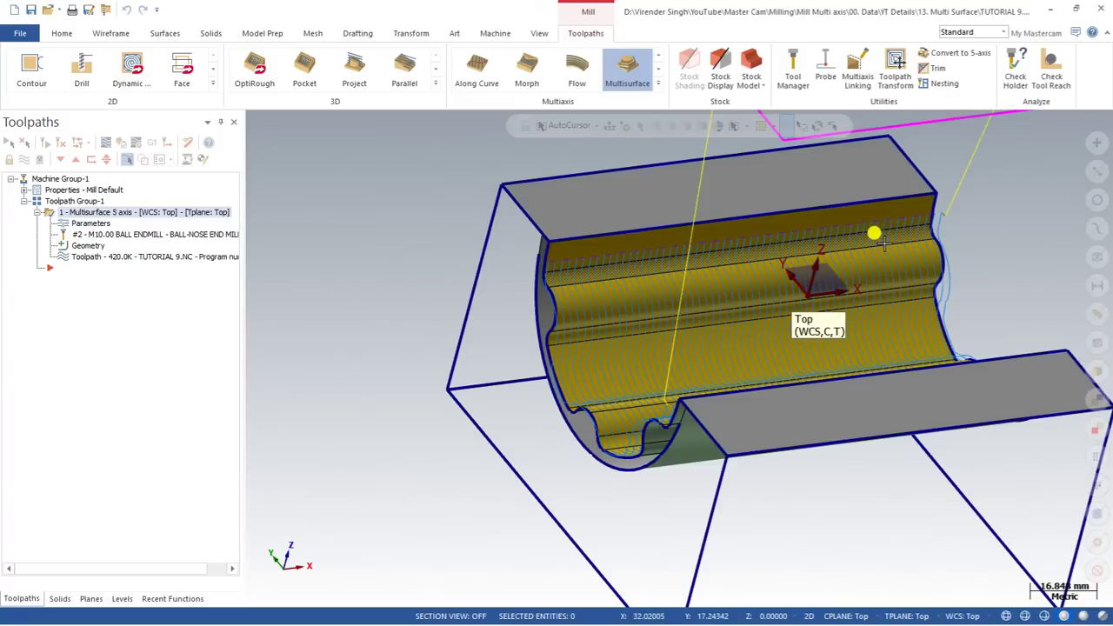
scroll(669, 266, down, 2)
middle_drag(647, 283, 634, 302)
Select the channel's far upper wall face as a check surface in the collision control and regenerate the toolpath
click(91, 223)
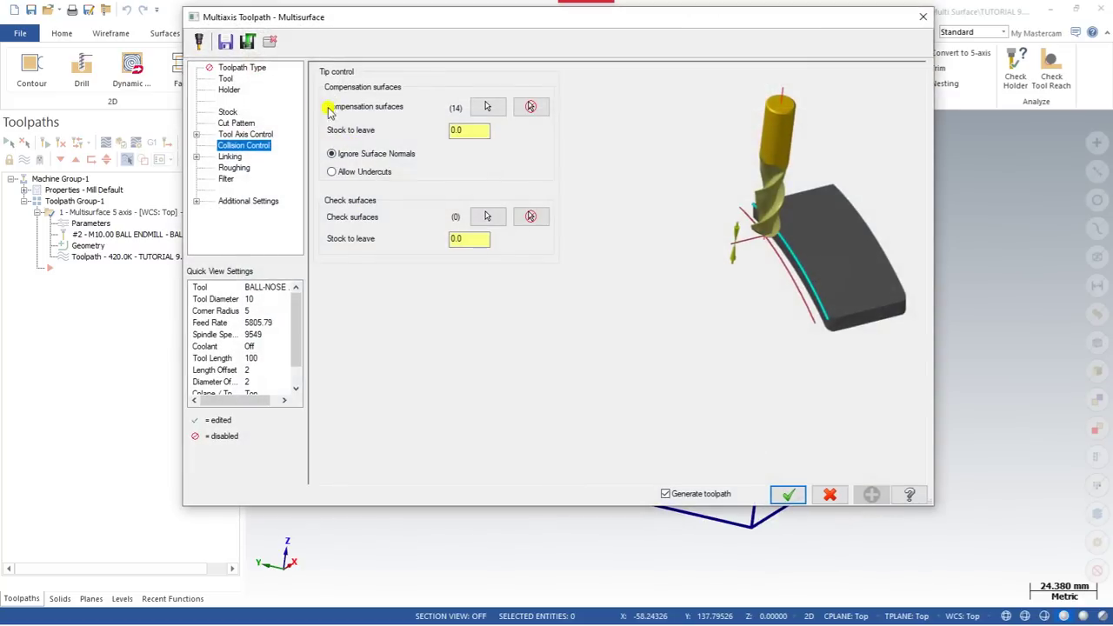
click(233, 123)
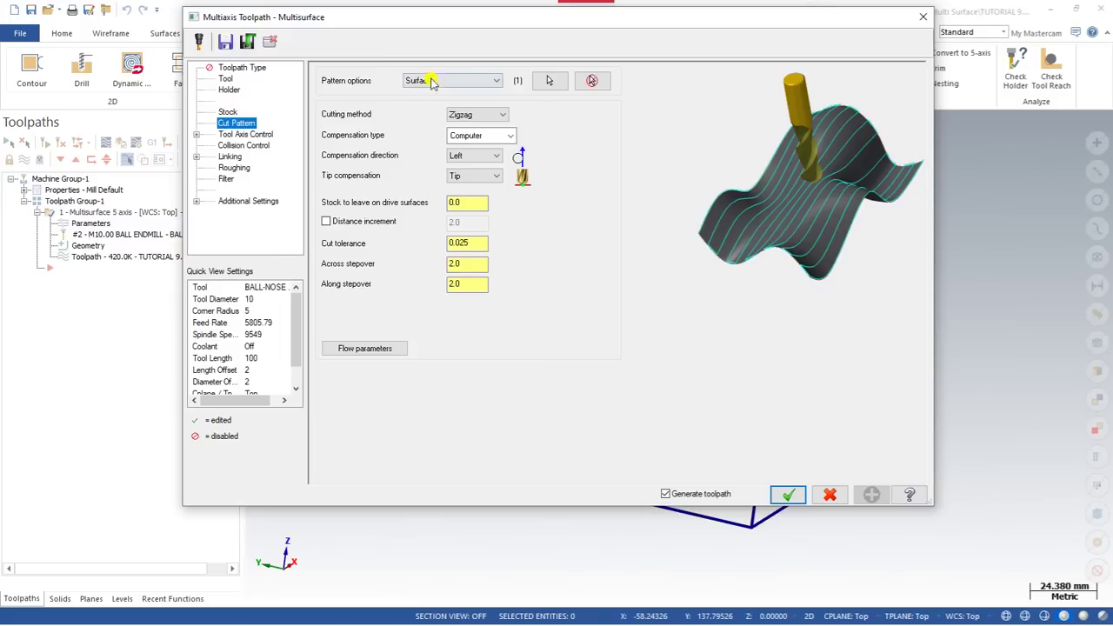
click(228, 146)
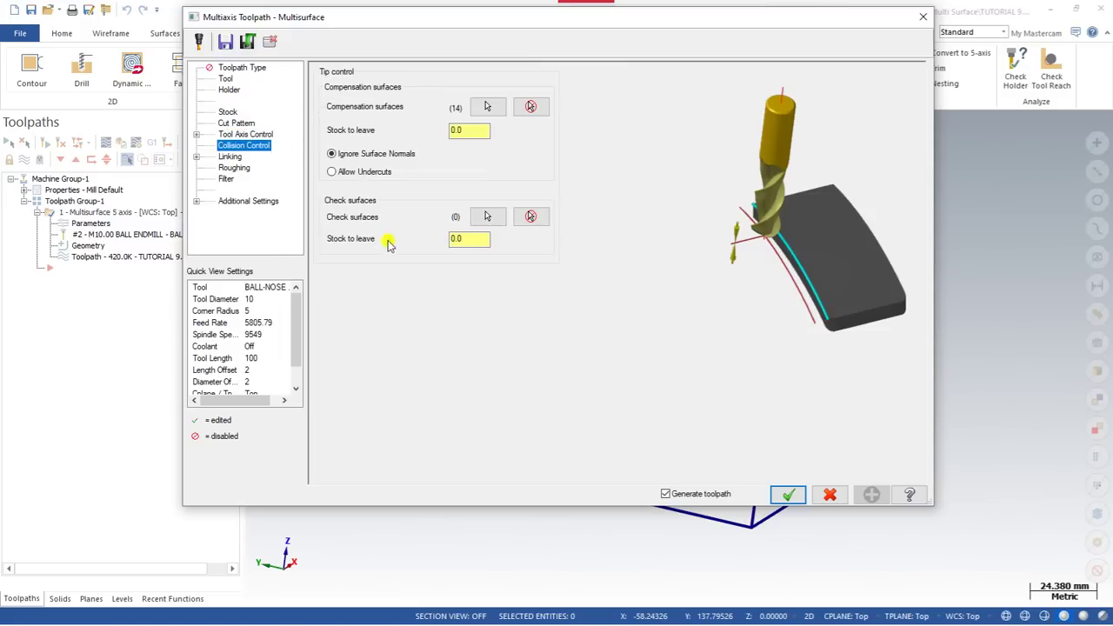
click(489, 217)
middle_drag(268, 231, 484, 310)
scroll(492, 319, up, 2)
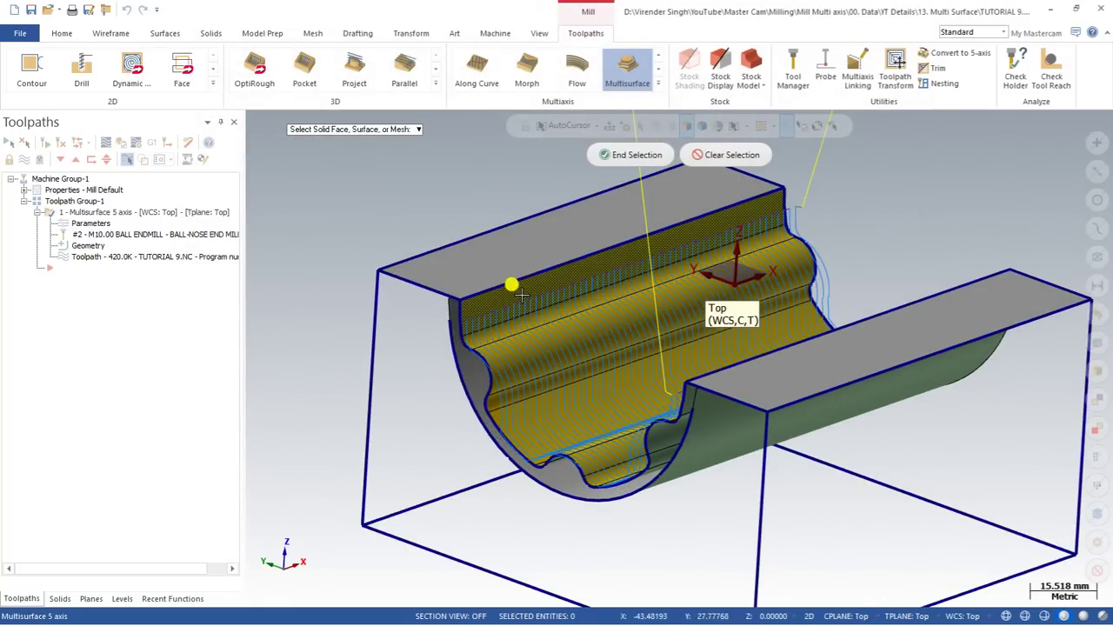
click(630, 155)
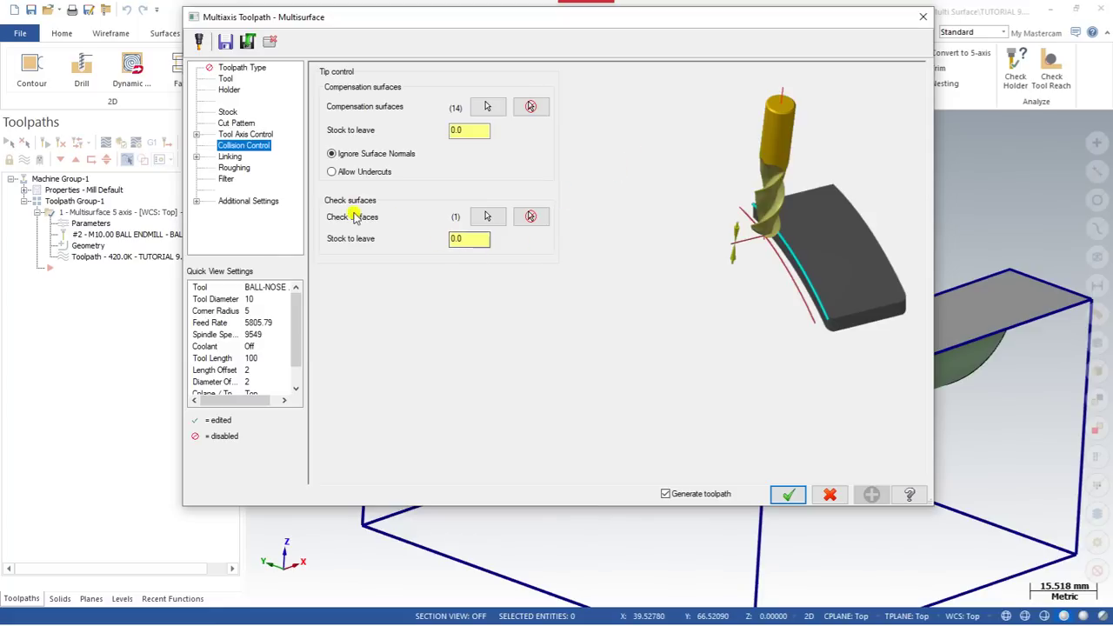
click(787, 493)
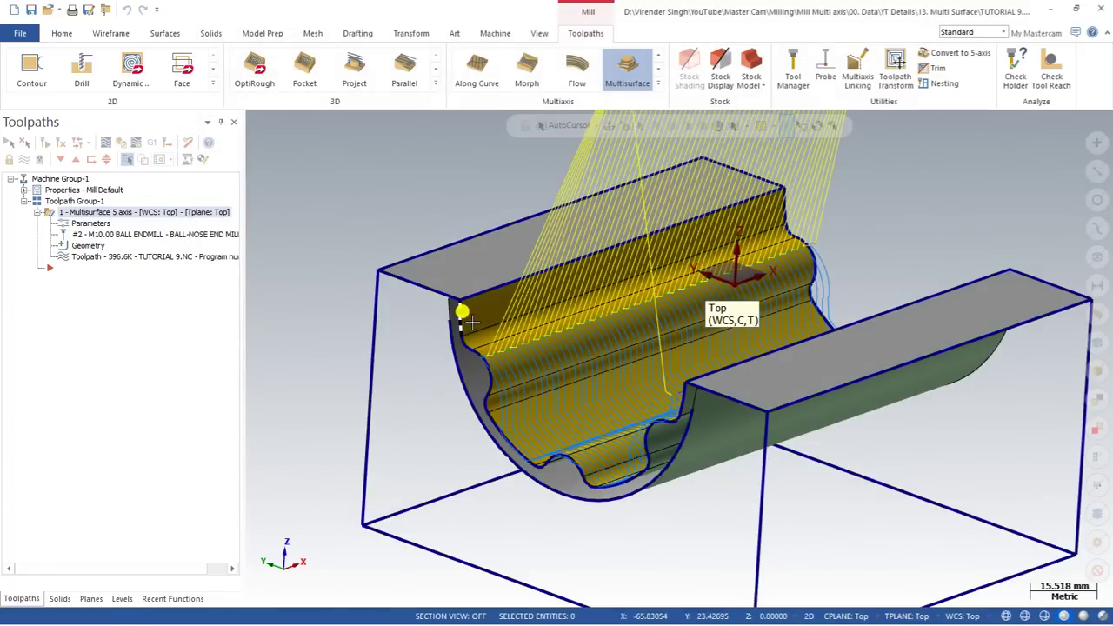
Remove the check surface from the collision control, review the compensation surface selection, and regenerate the toolpath
scroll(467, 322, down, 3)
mouse_move(465, 324)
middle_down()
mouse_move(487, 326)
mouse_move(474, 319)
middle_up()
scroll(473, 319, up, 3)
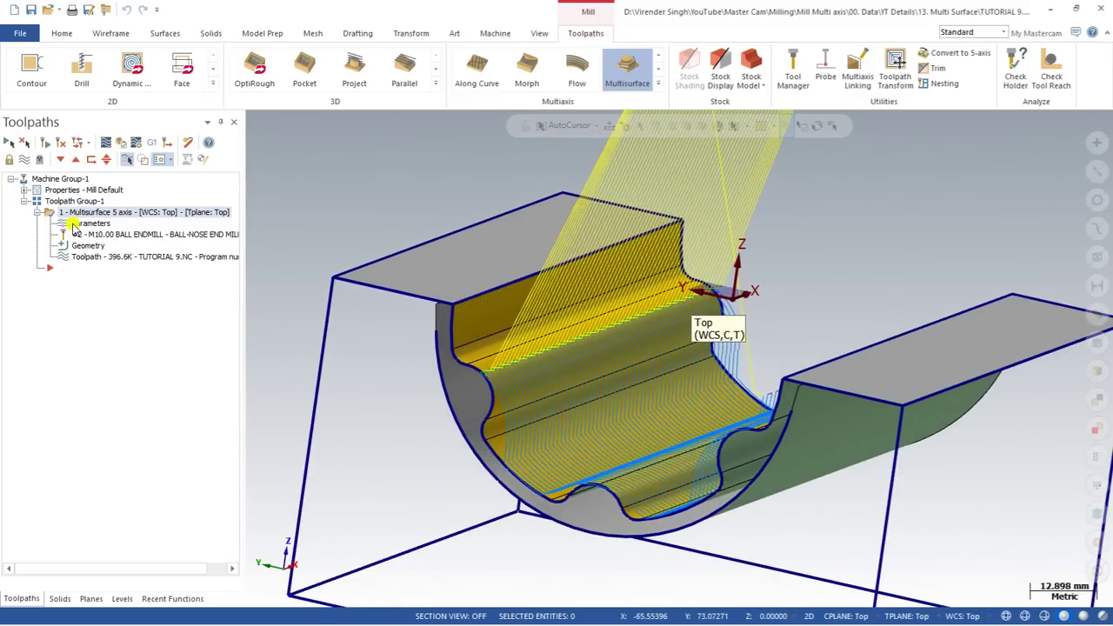
click(78, 224)
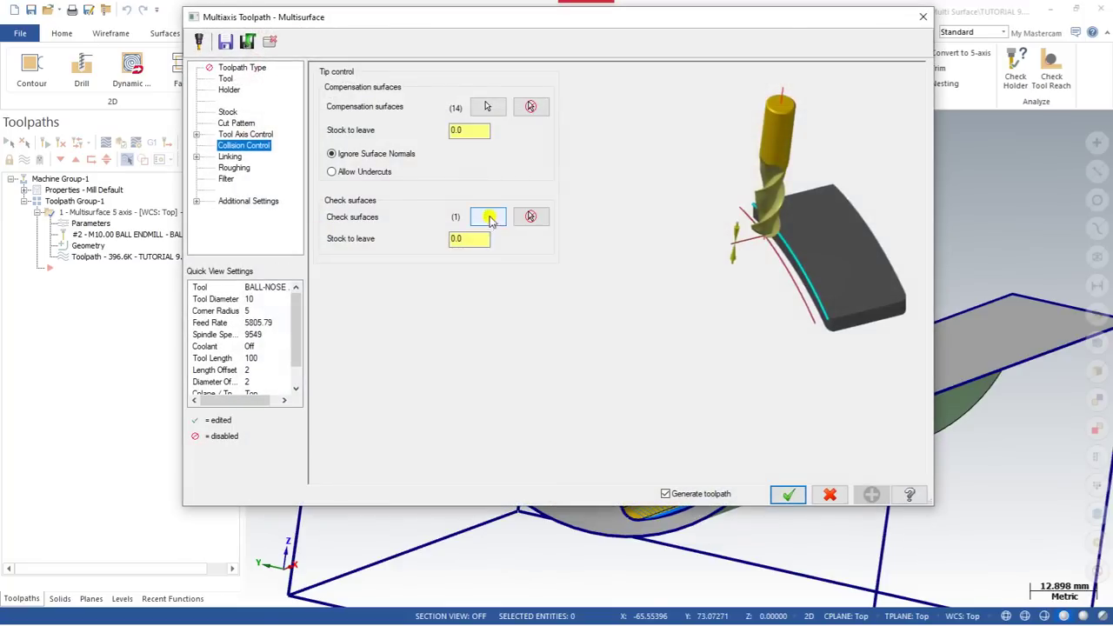
click(487, 106)
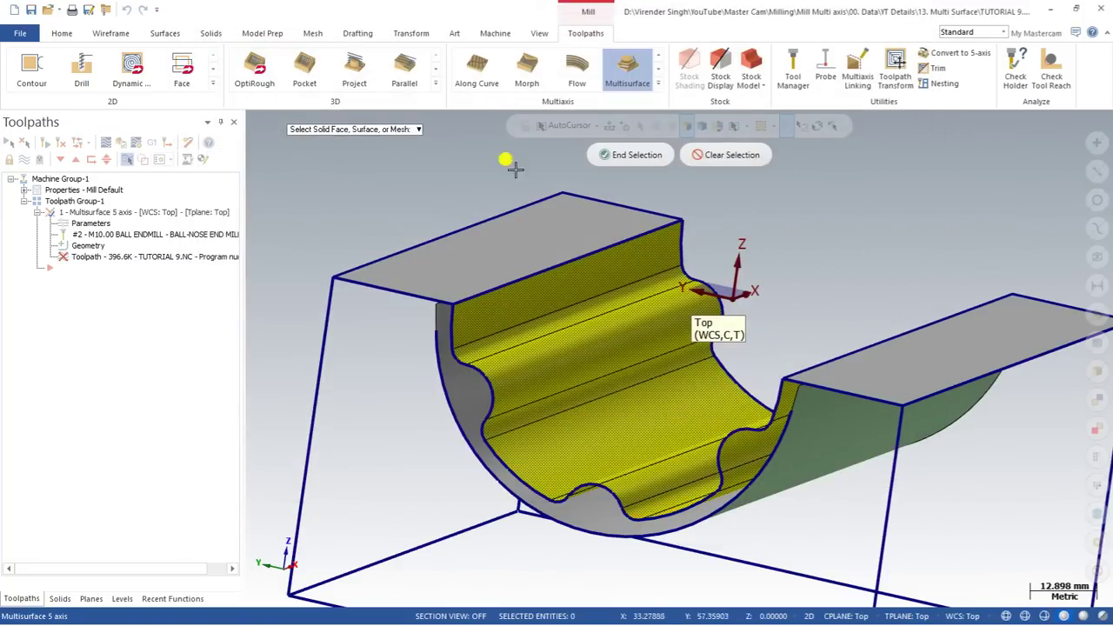
click(633, 155)
click(788, 492)
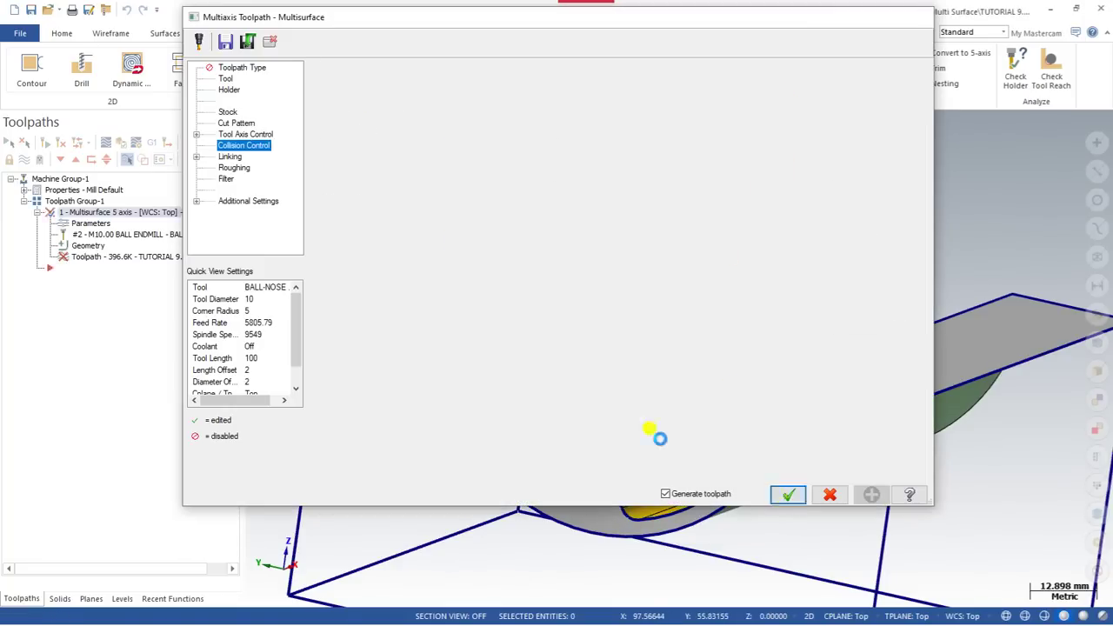
Backplot the regenerated Multisurface toolpath to check the tool following the grooved faces, and close the backplot
scroll(417, 286, down, 5)
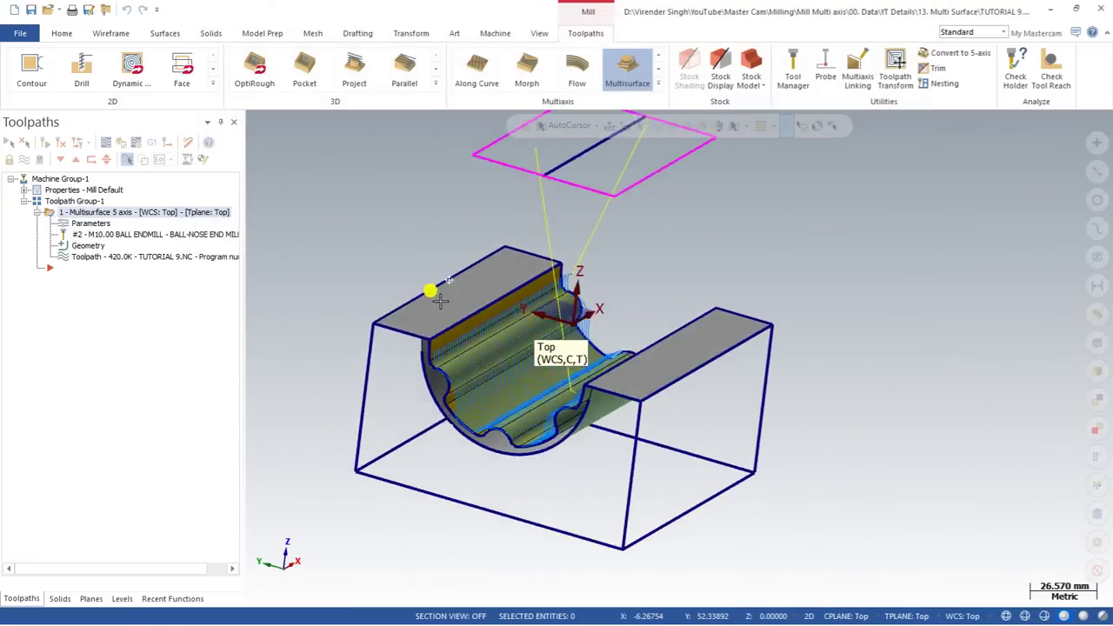
click(105, 141)
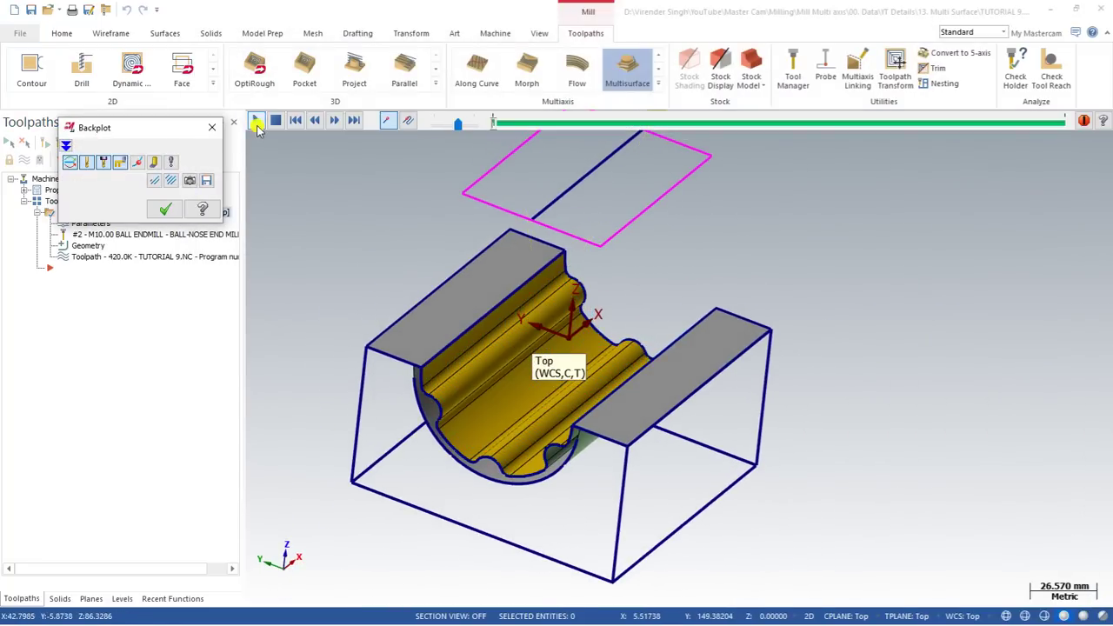
click(255, 121)
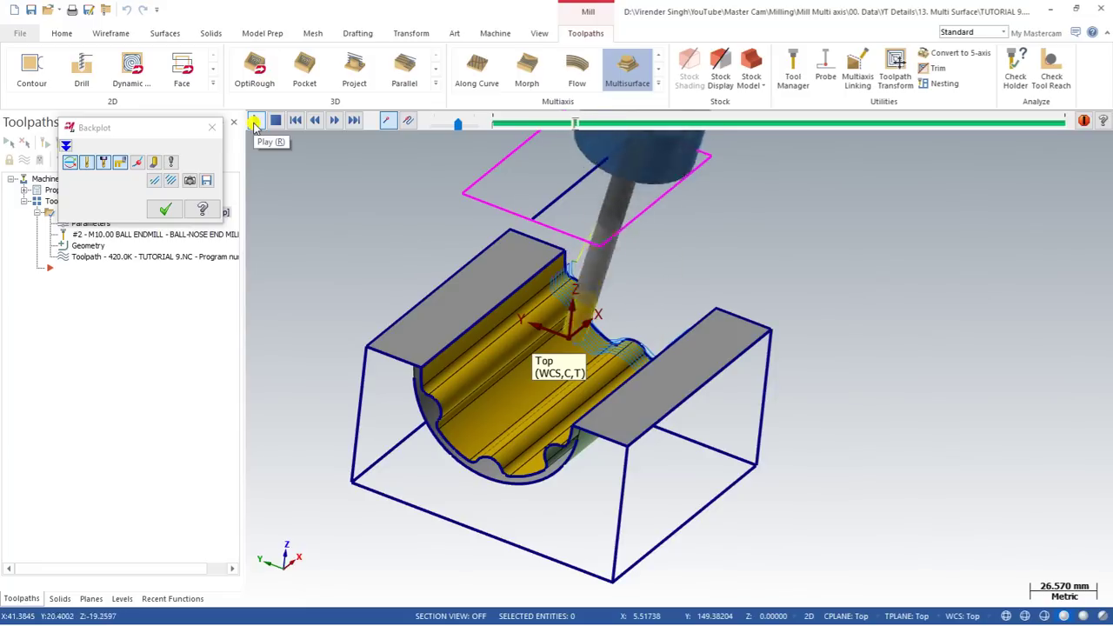
scroll(397, 194, down, 1)
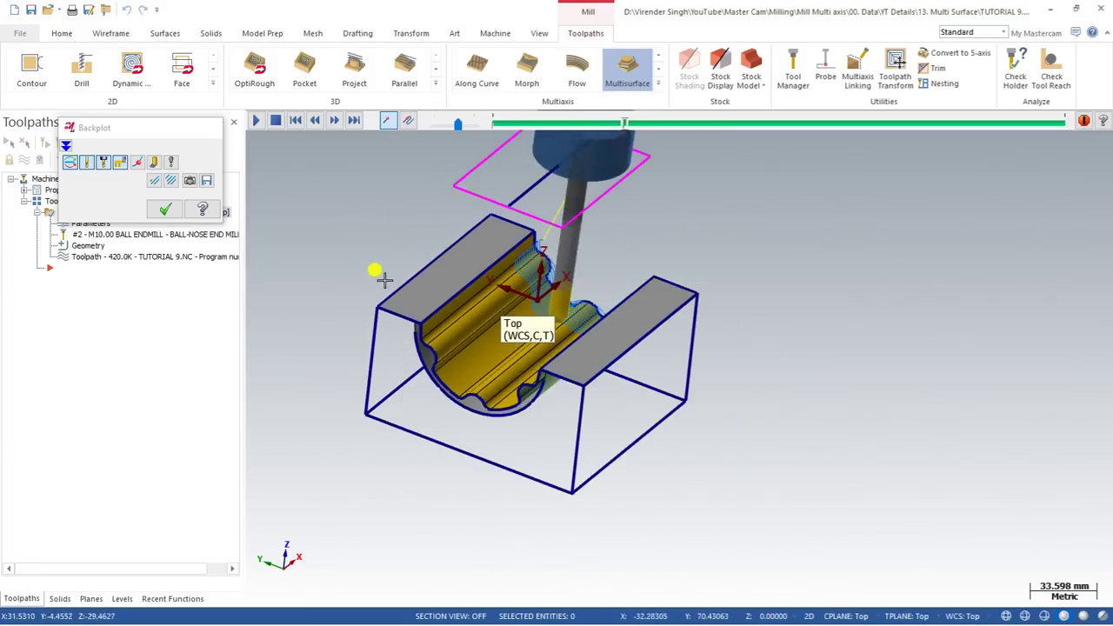
key(Escape)
middle_drag(369, 277, 552, 290)
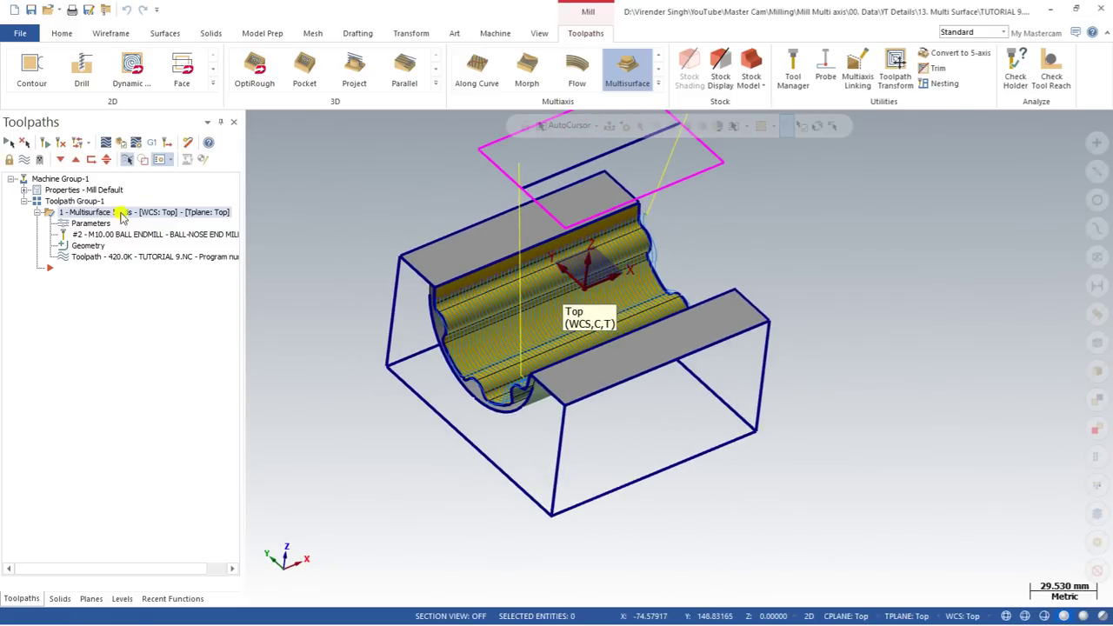
Preview the Cylinder, Sphere and Box pattern options in the Multisurface toolpath's cut pattern parameters
click(87, 223)
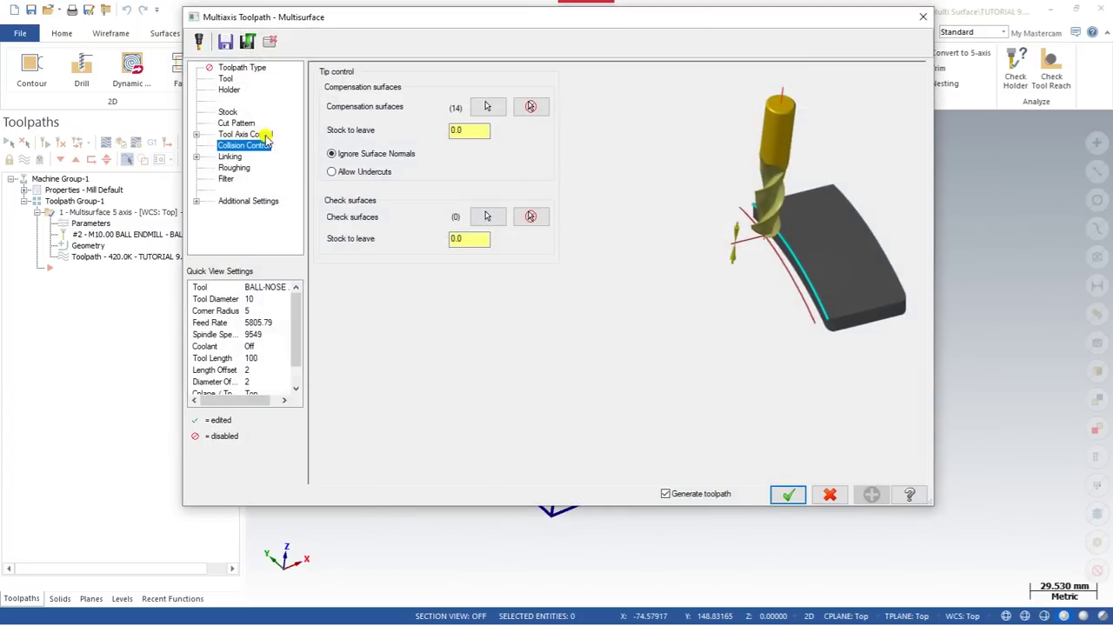
click(259, 123)
click(491, 80)
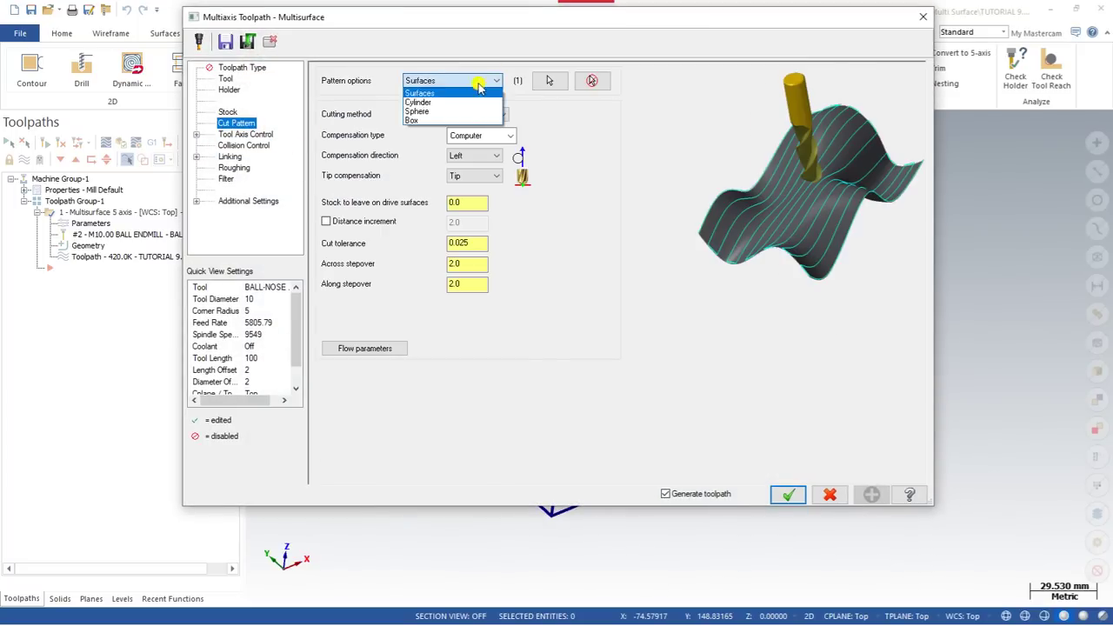
click(436, 103)
click(455, 80)
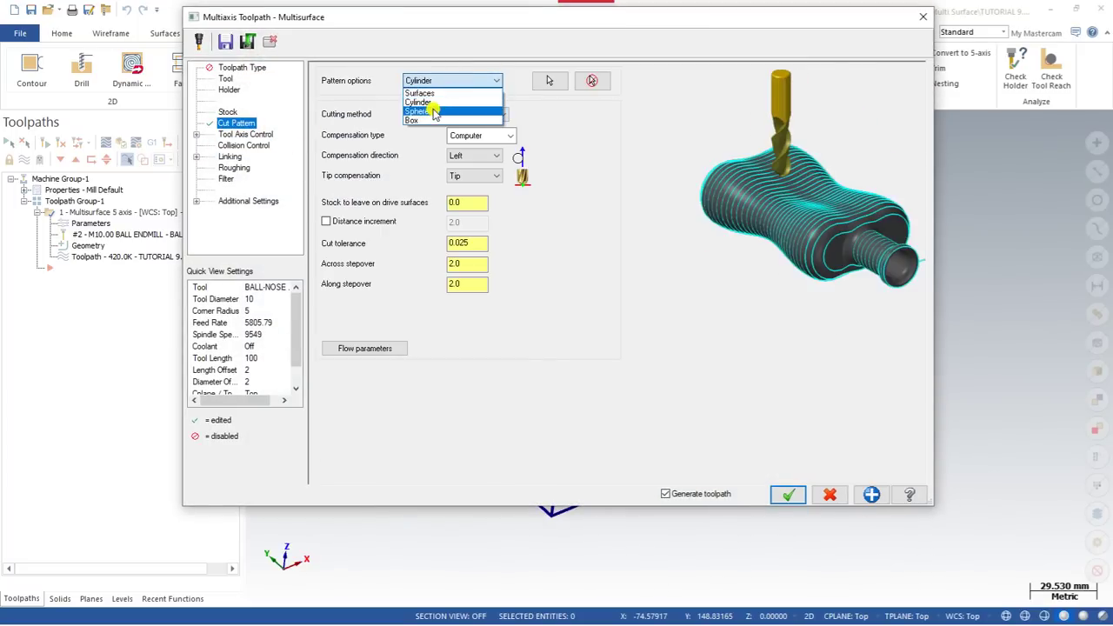
click(426, 111)
click(458, 82)
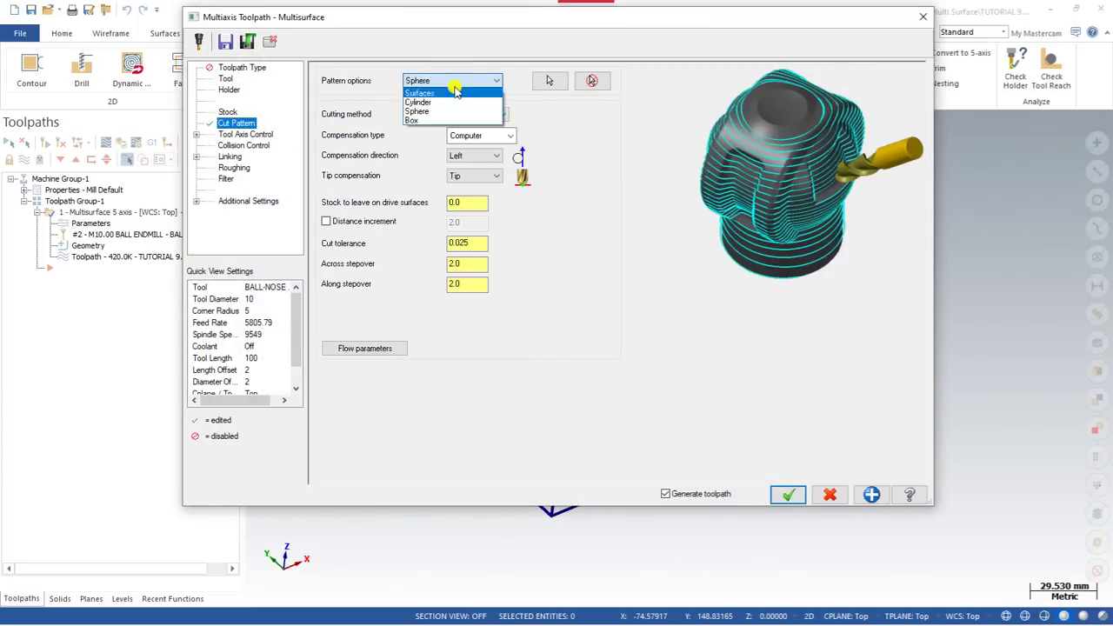
click(428, 123)
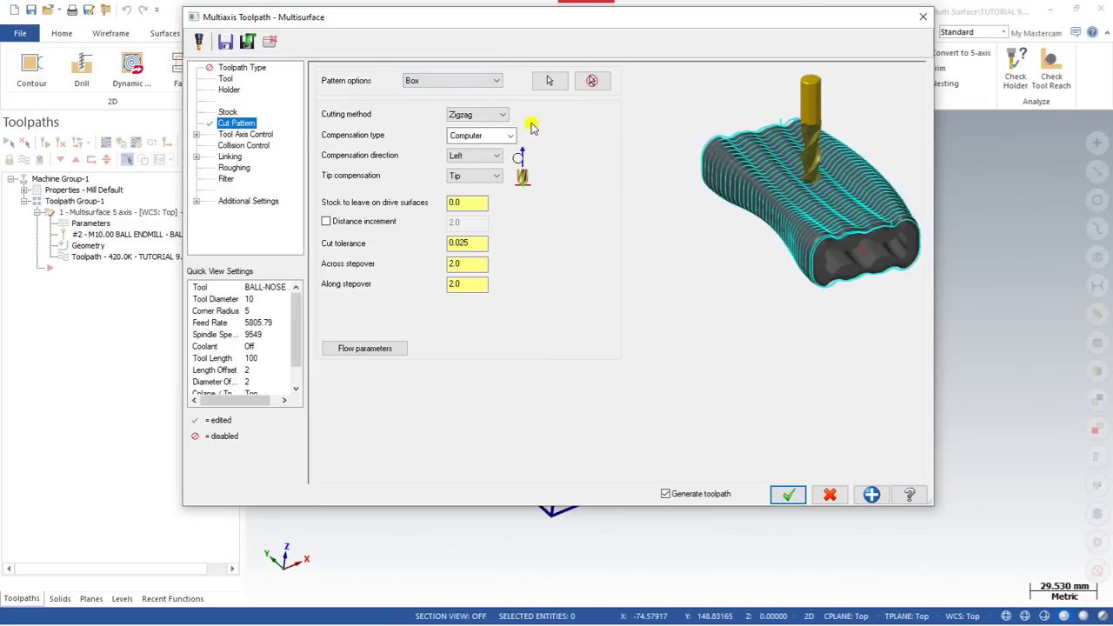
click(477, 82)
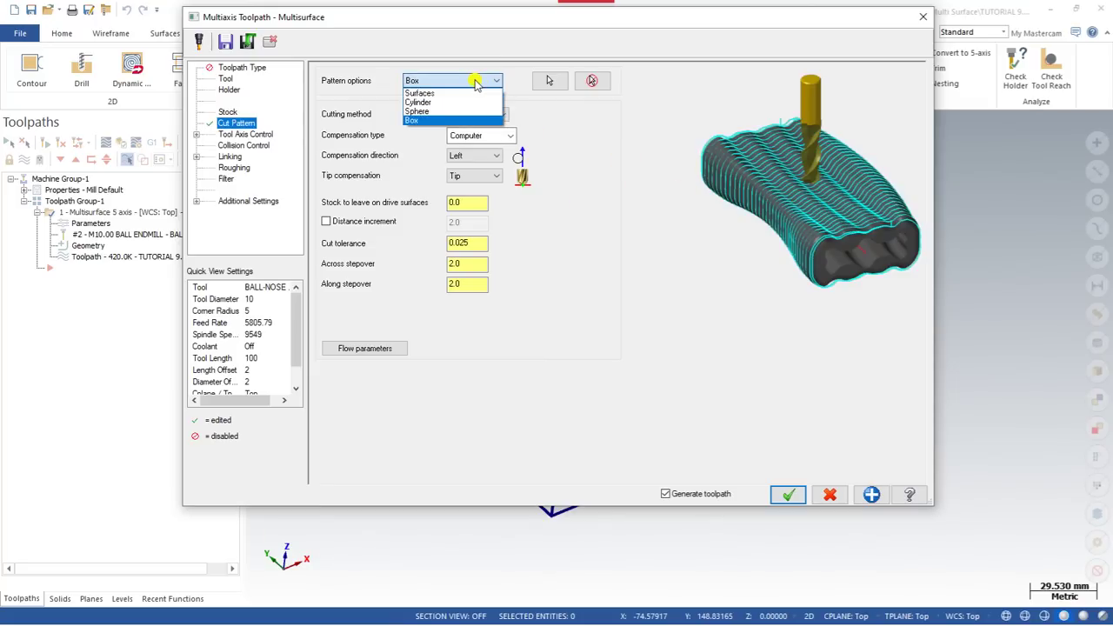